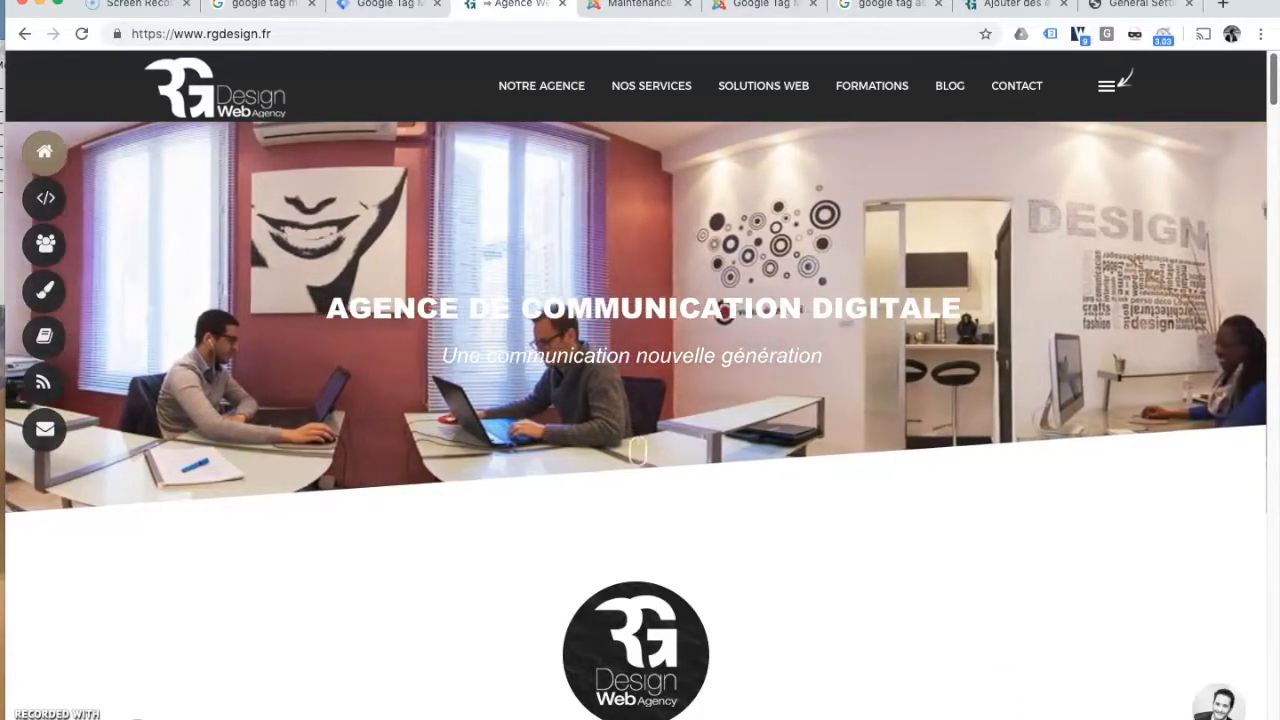
Open the Google Tag Manager site from the Google search results, sign in and start creating a new account.
{"action": "left_click", "coordinate": [389, 8]}
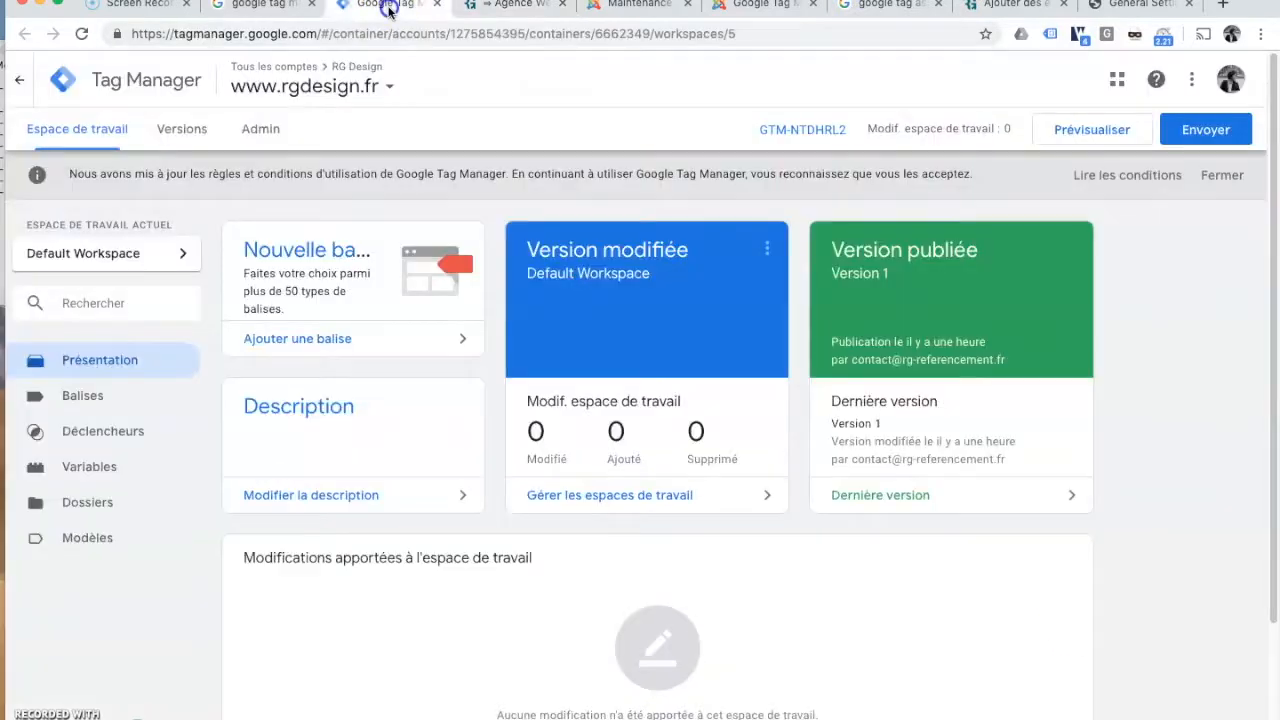
{"action": "left_click", "coordinate": [283, 10]}
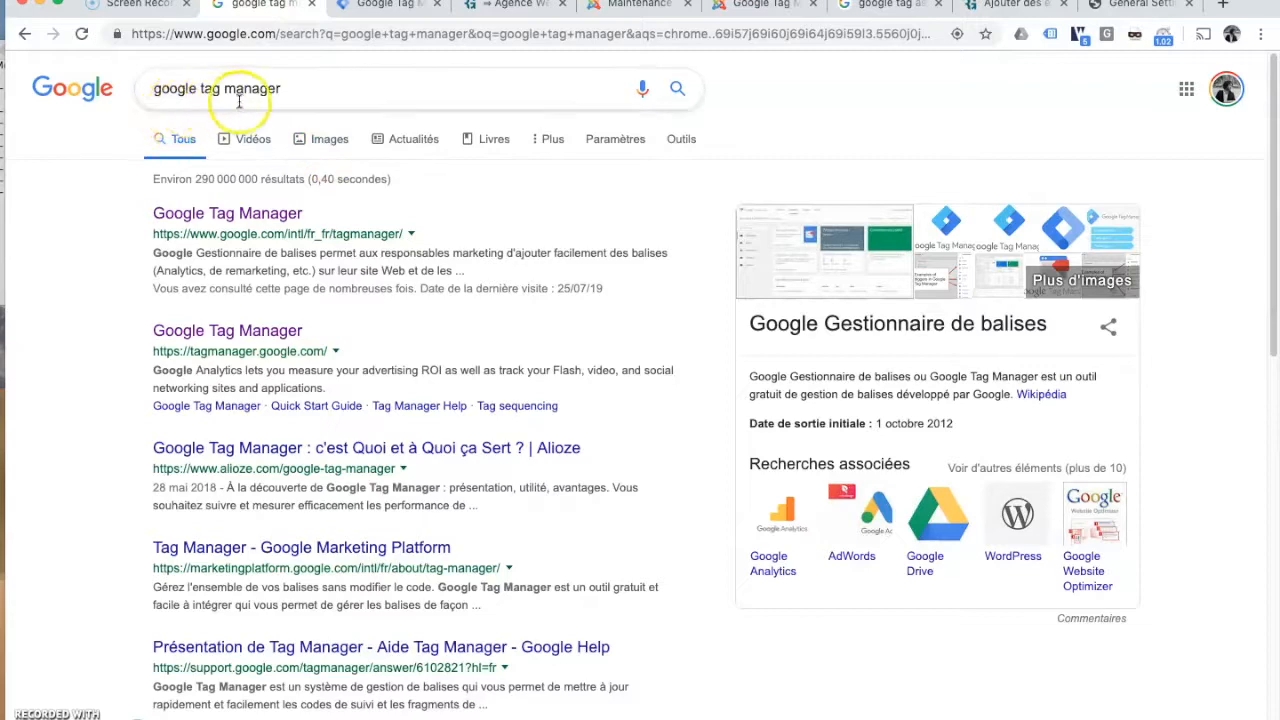
{"action": "left_click", "coordinate": [271, 210]}
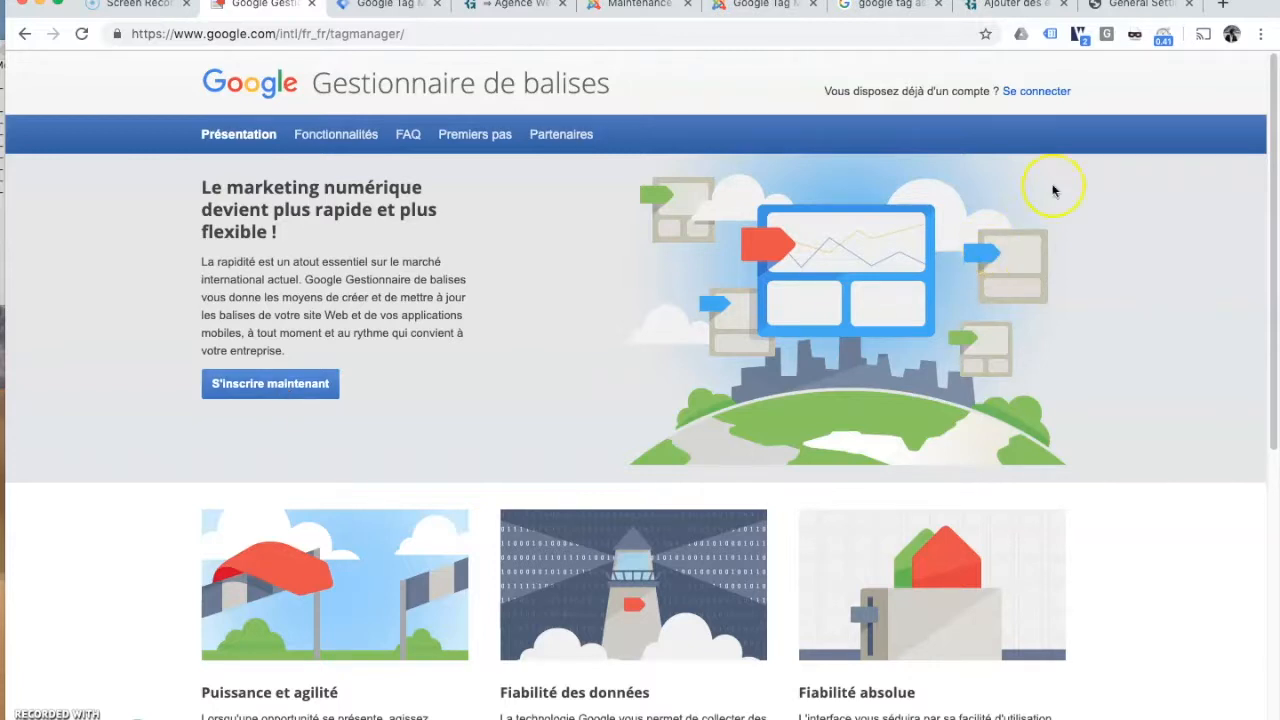
{"action": "left_click", "coordinate": [1037, 91]}
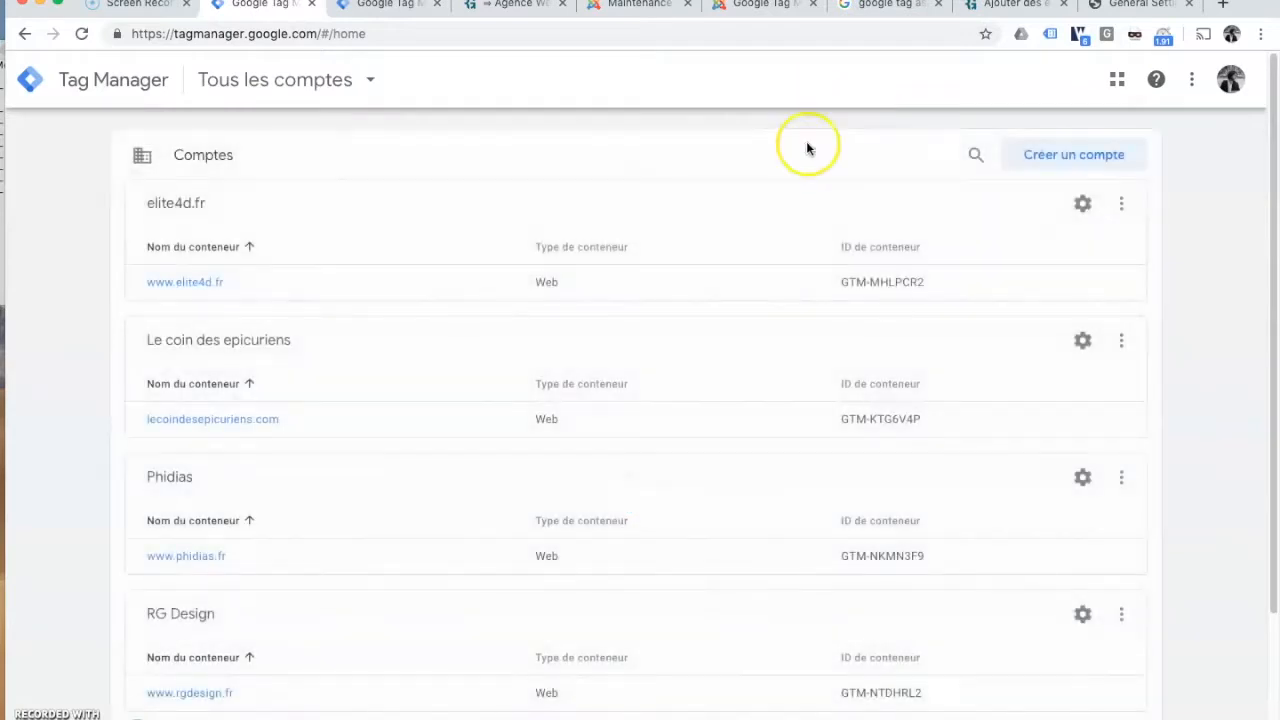
{"action": "left_click", "coordinate": [1043, 160]}
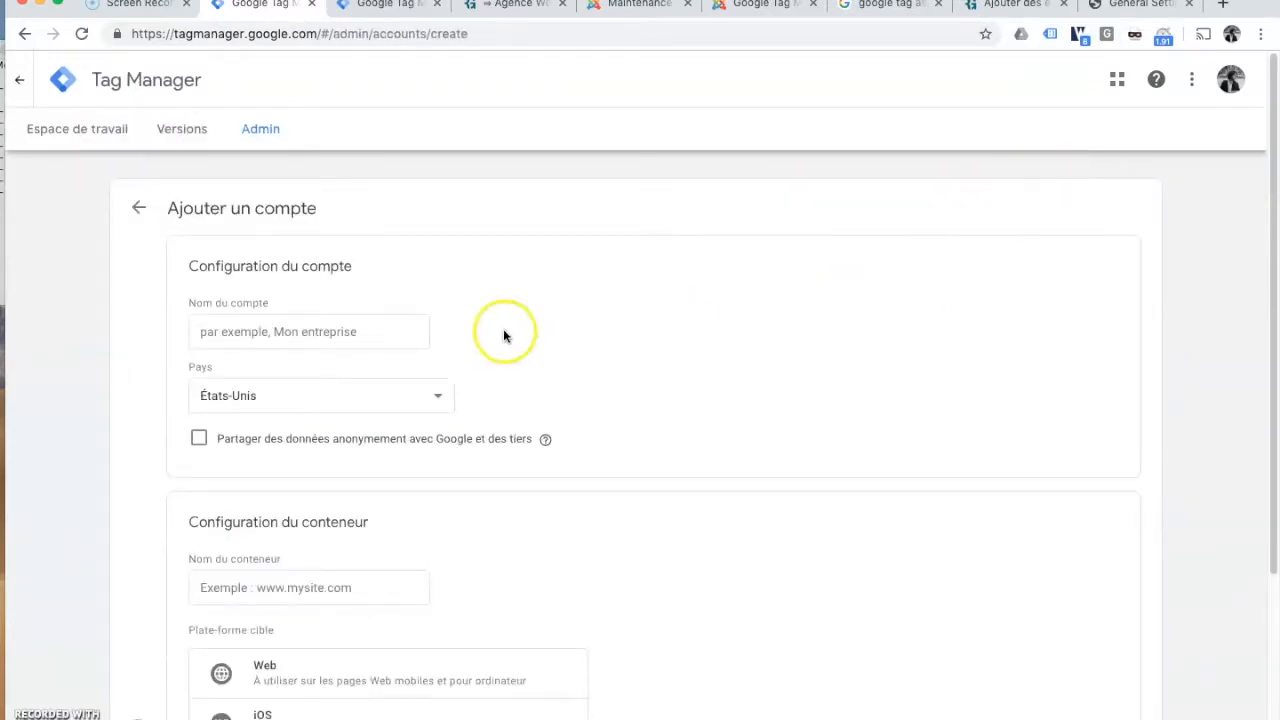
Name the new Tag Manager account Rgdesign and set its country to France.
{"action": "left_click", "coordinate": [336, 332]}
{"action": "type", "text": "Rgdesi"}
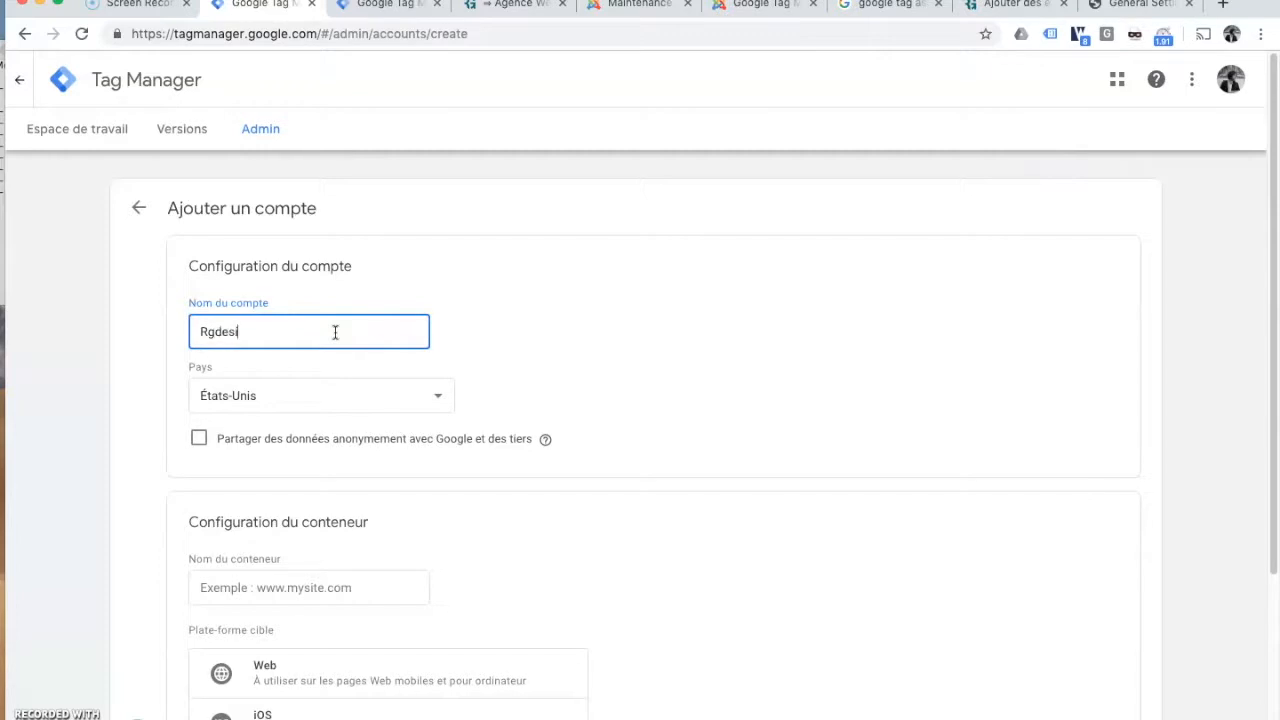
{"action": "type", "text": "gn"}
{"action": "left_click", "coordinate": [347, 393]}
{"action": "left_click", "coordinate": [301, 446]}
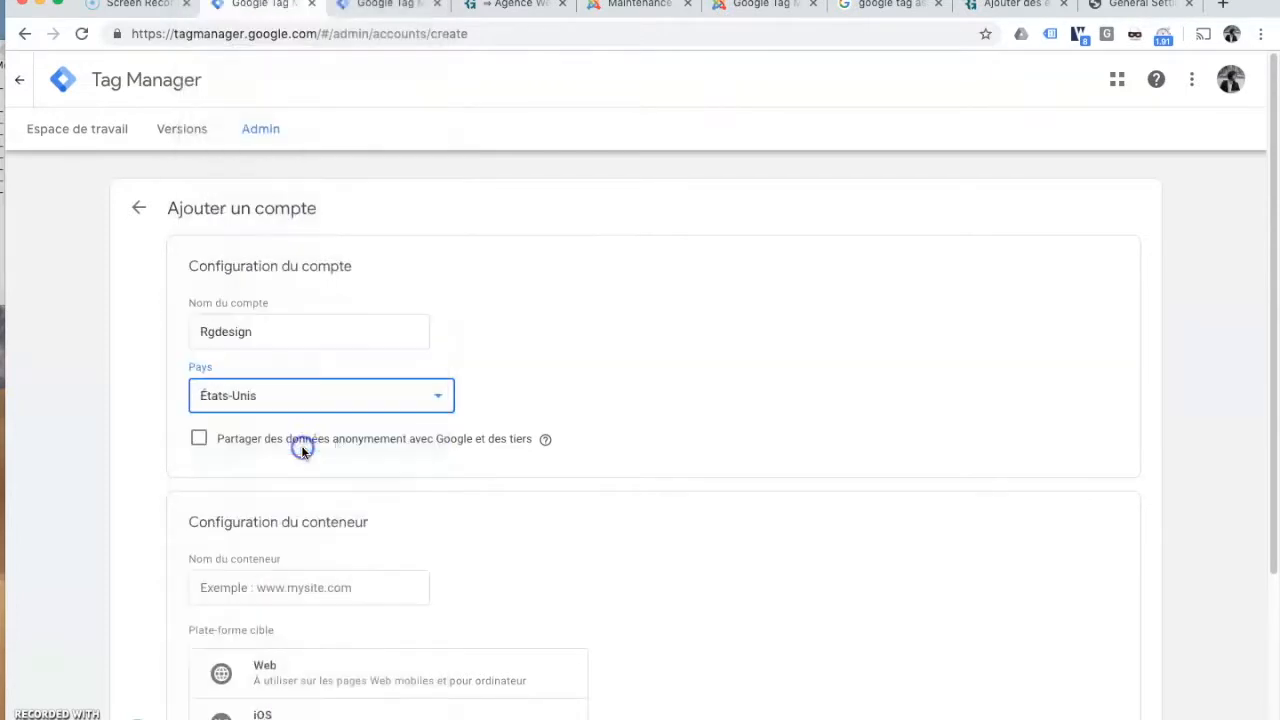
Configure the new account's container with Web as the target platform and "sds" as its name.
{"action": "scroll", "coordinate": [603, 373], "scroll_direction": "down", "scroll_amount": 2}
{"action": "left_click", "coordinate": [325, 490]}
{"action": "scroll", "coordinate": [540, 460], "scroll_direction": "down", "scroll_amount": 3}
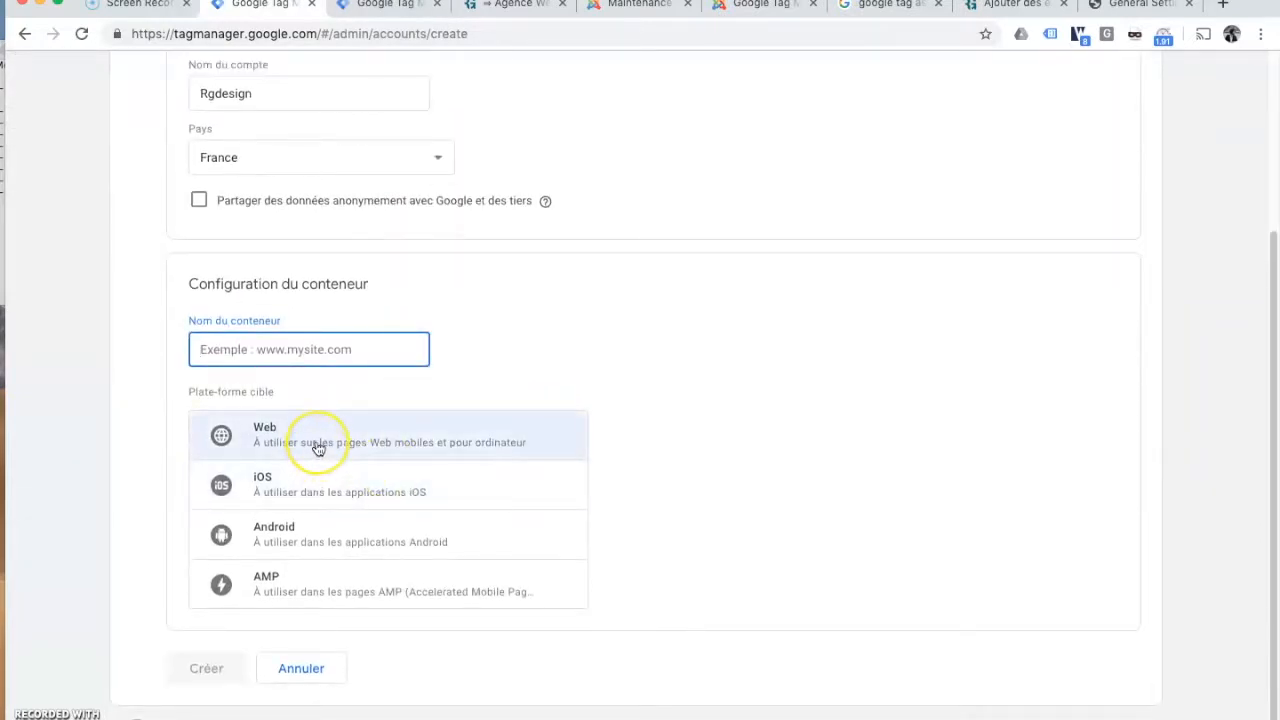
{"action": "left_click", "coordinate": [318, 449]}
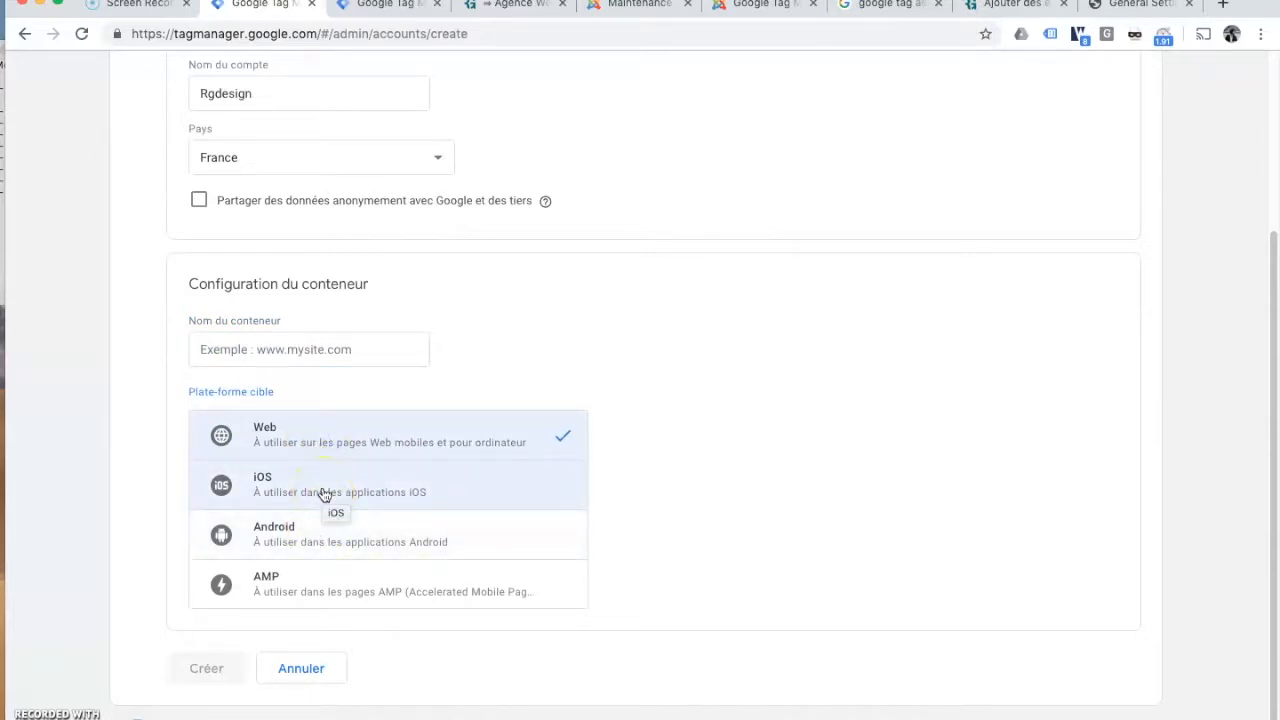
{"action": "left_click", "coordinate": [246, 349]}
{"action": "type", "text": "sds"}
{"action": "left_click", "coordinate": [246, 670]}
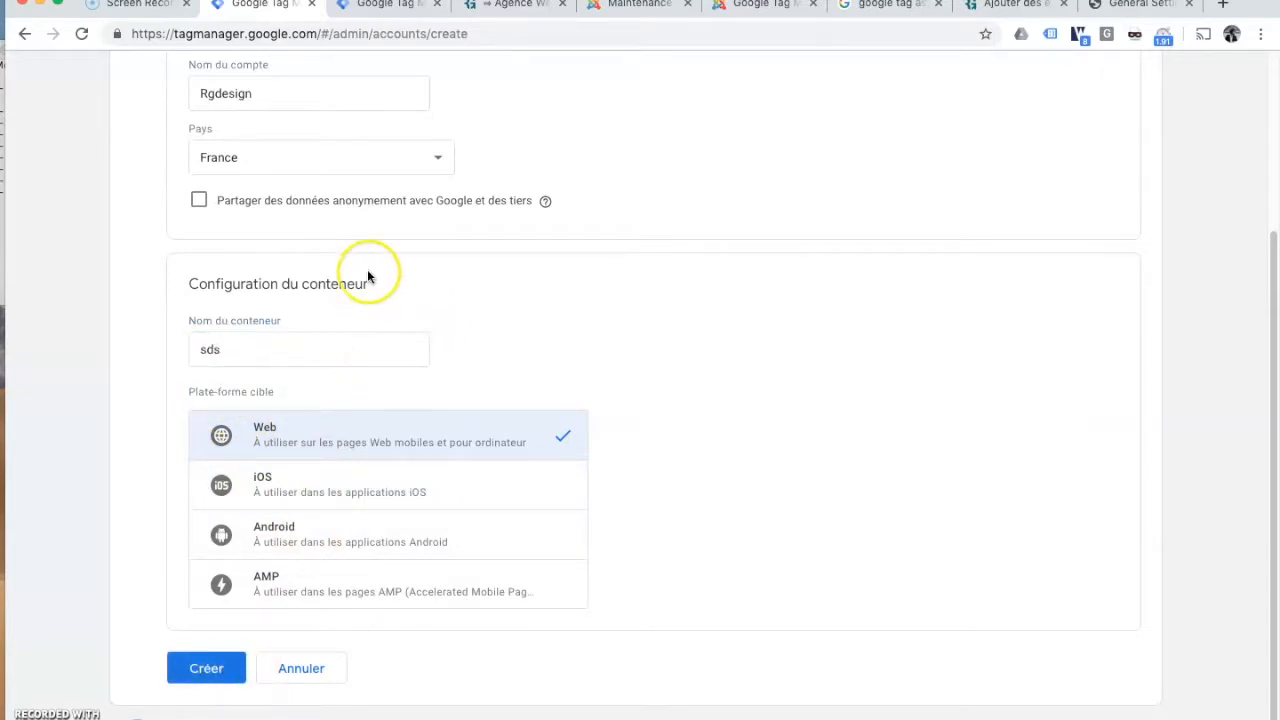
{"action": "left_click", "coordinate": [385, 12]}
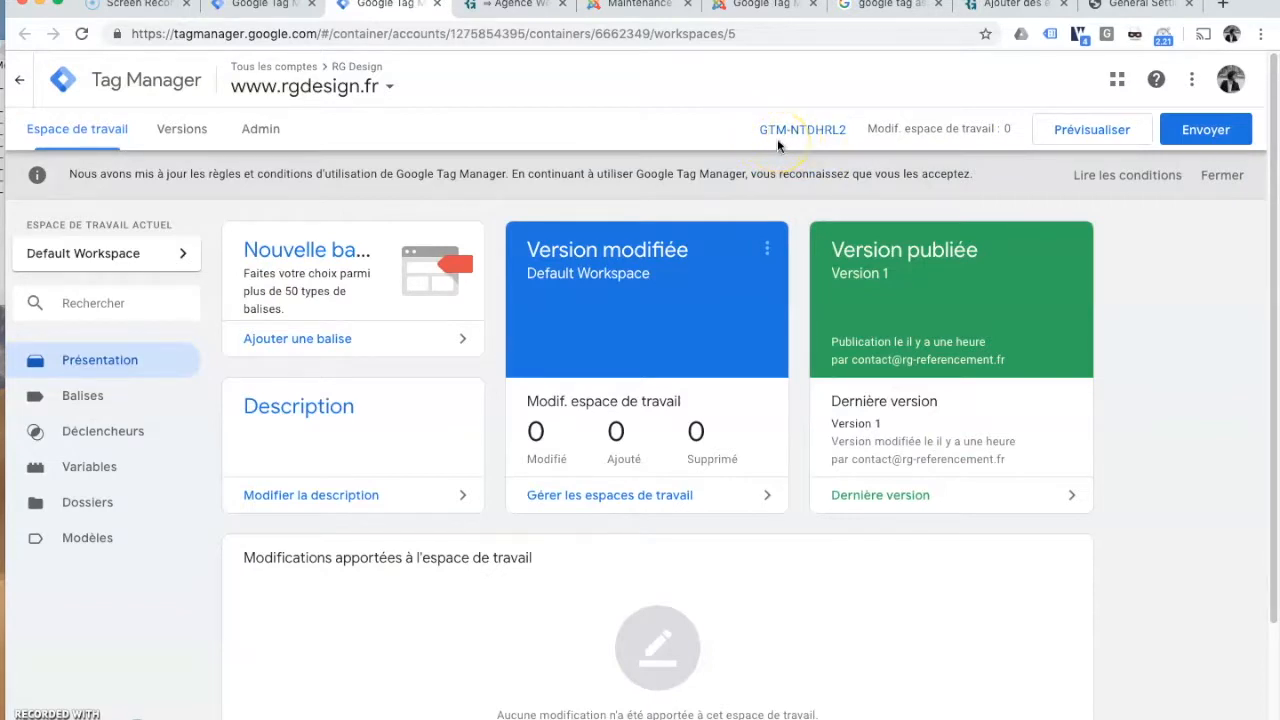
{"action": "left_click", "coordinate": [803, 132]}
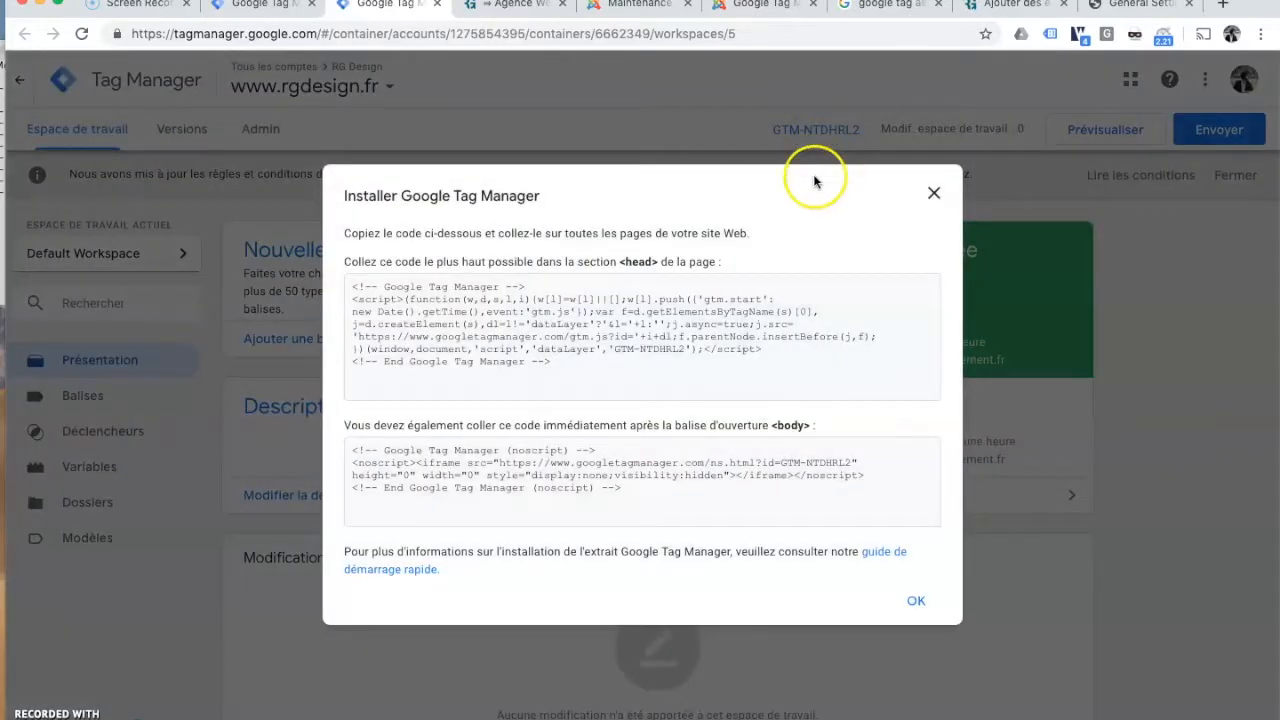
{"action": "left_click", "coordinate": [684, 348]}
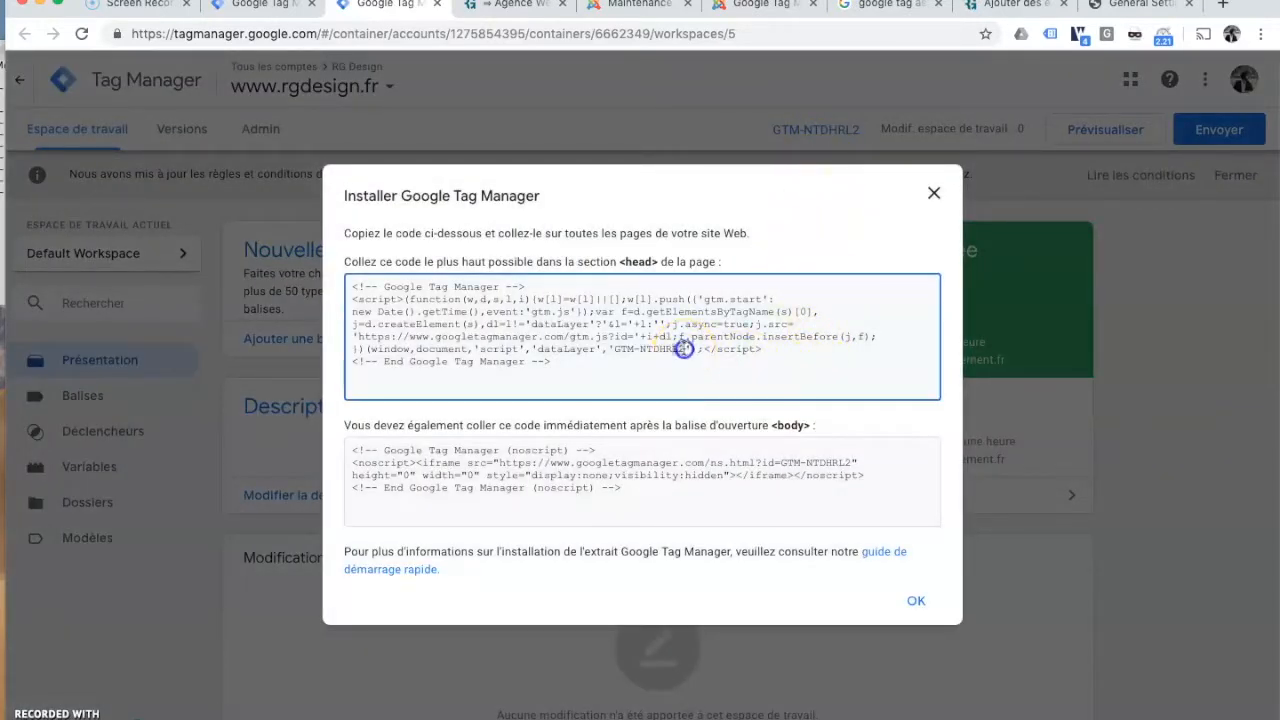
{"action": "right_click", "coordinate": [636, 349]}
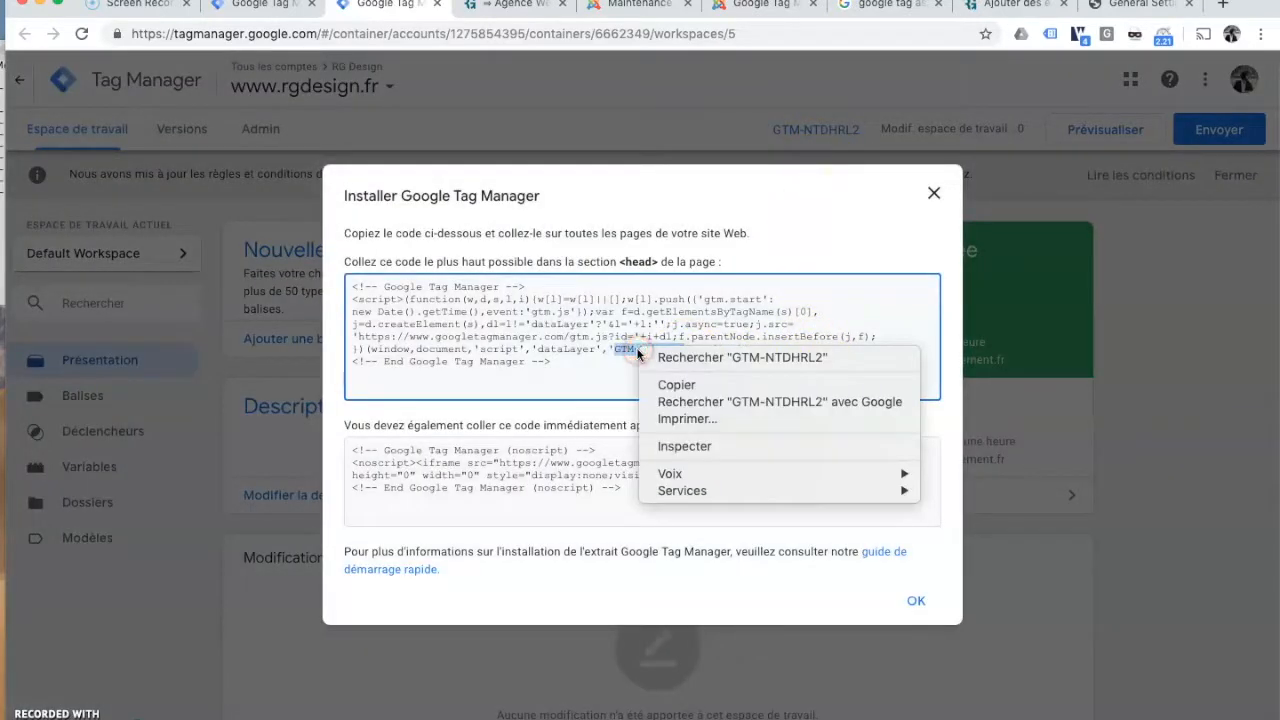
{"action": "left_click", "coordinate": [673, 384]}
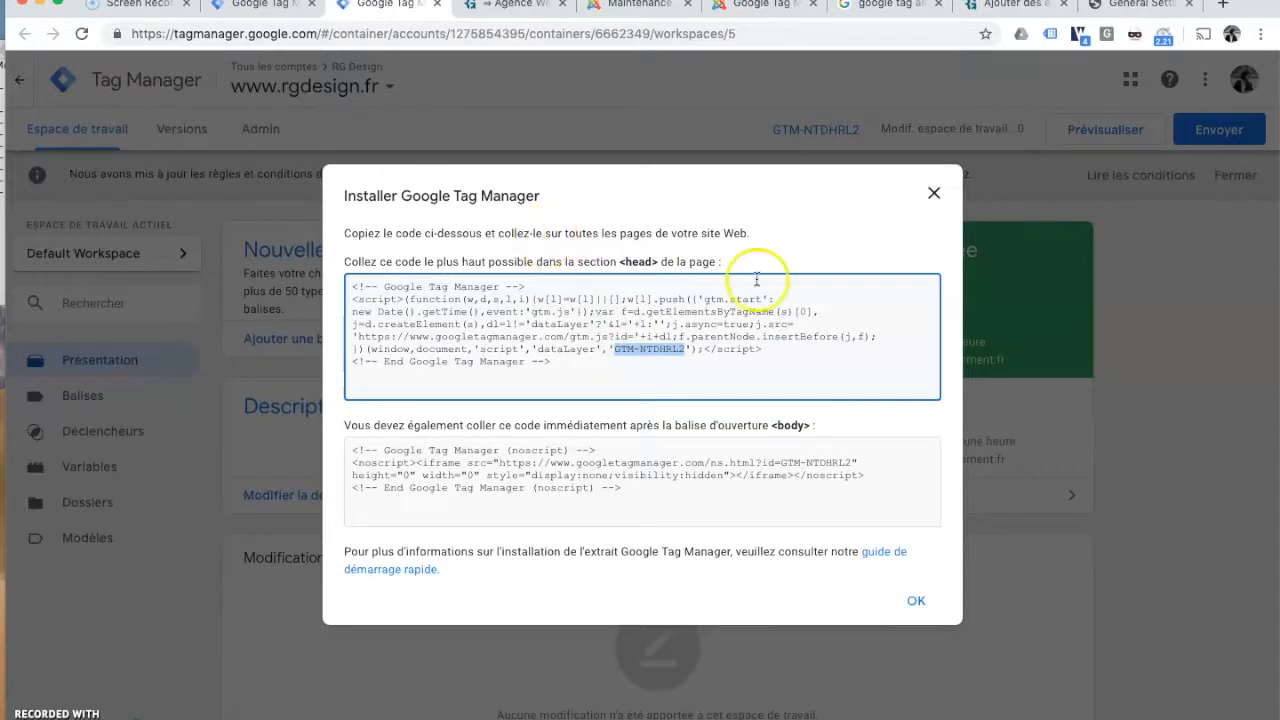
{"action": "left_click", "coordinate": [935, 195]}
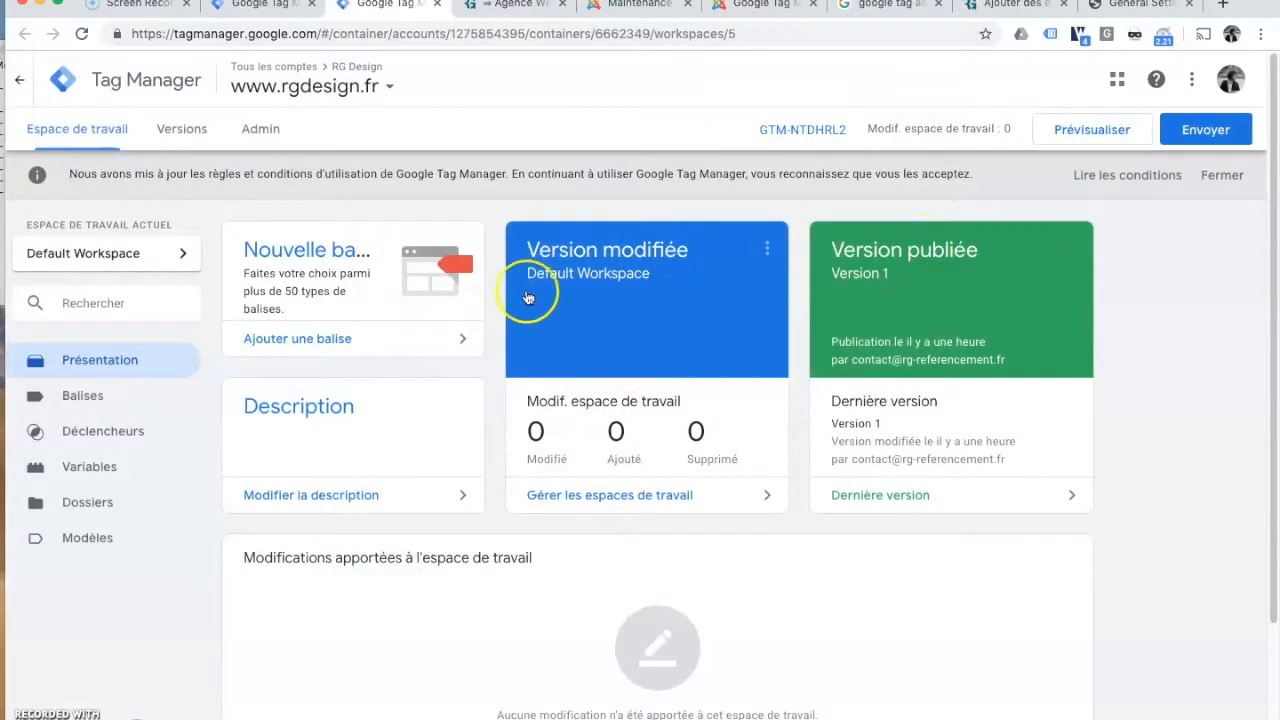
Download the Google Tag Manager plugin by Tools for Joomla from its page in the Joomla extensions directory.
{"action": "left_click", "coordinate": [490, 6]}
{"action": "left_click", "coordinate": [605, 6]}
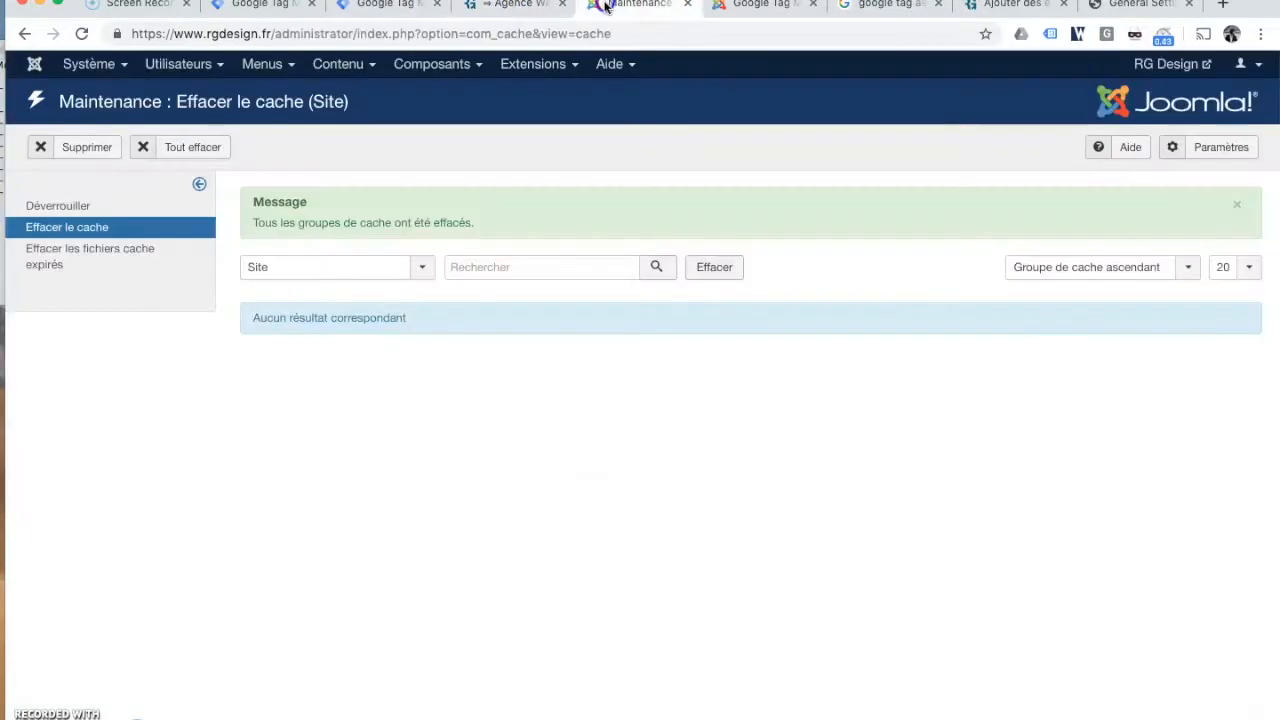
{"action": "left_click", "coordinate": [764, 6]}
{"action": "scroll", "coordinate": [766, 291], "scroll_direction": "up", "scroll_amount": 5}
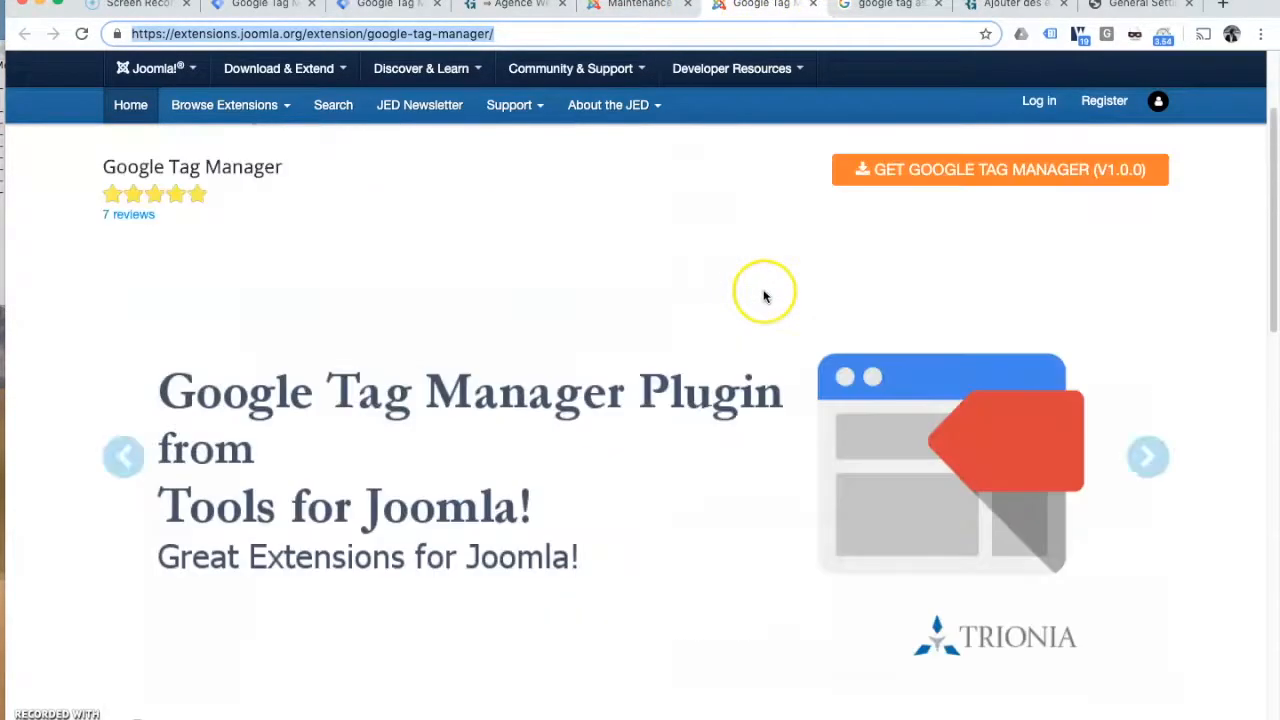
{"action": "scroll", "coordinate": [202, 396], "scroll_direction": "down", "scroll_amount": 1}
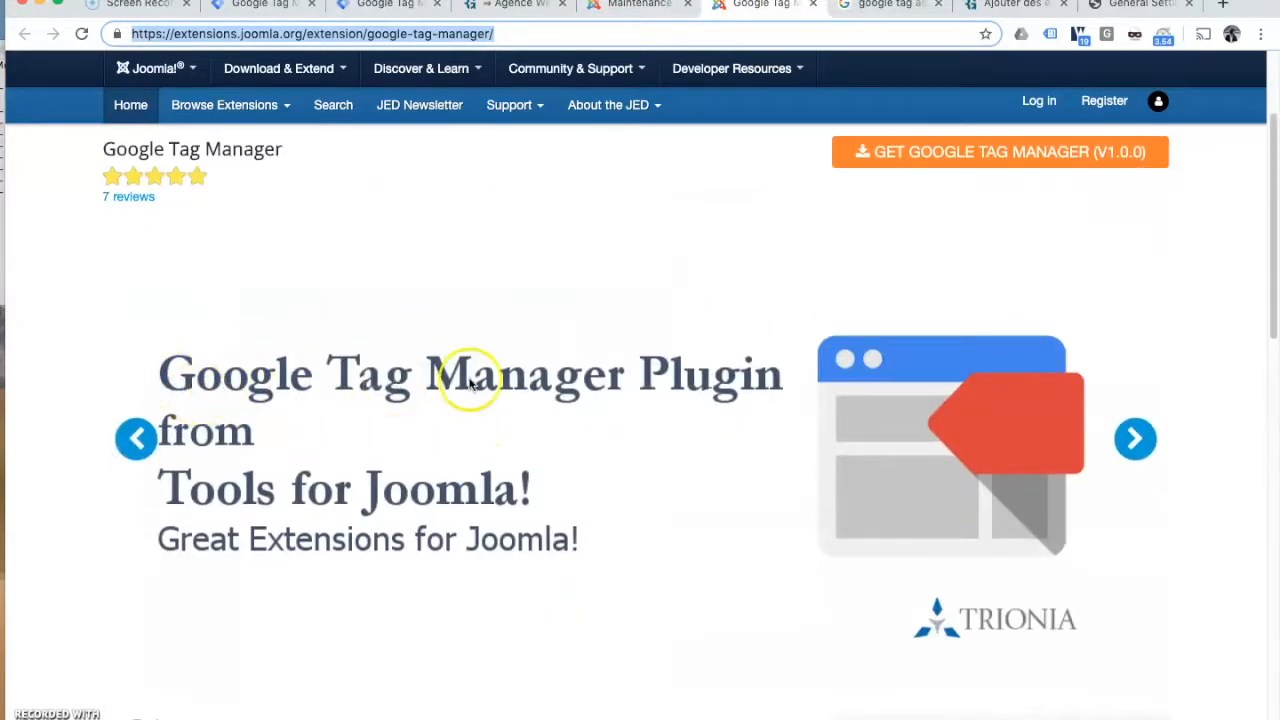
{"action": "scroll", "coordinate": [466, 413], "scroll_direction": "down", "scroll_amount": 4}
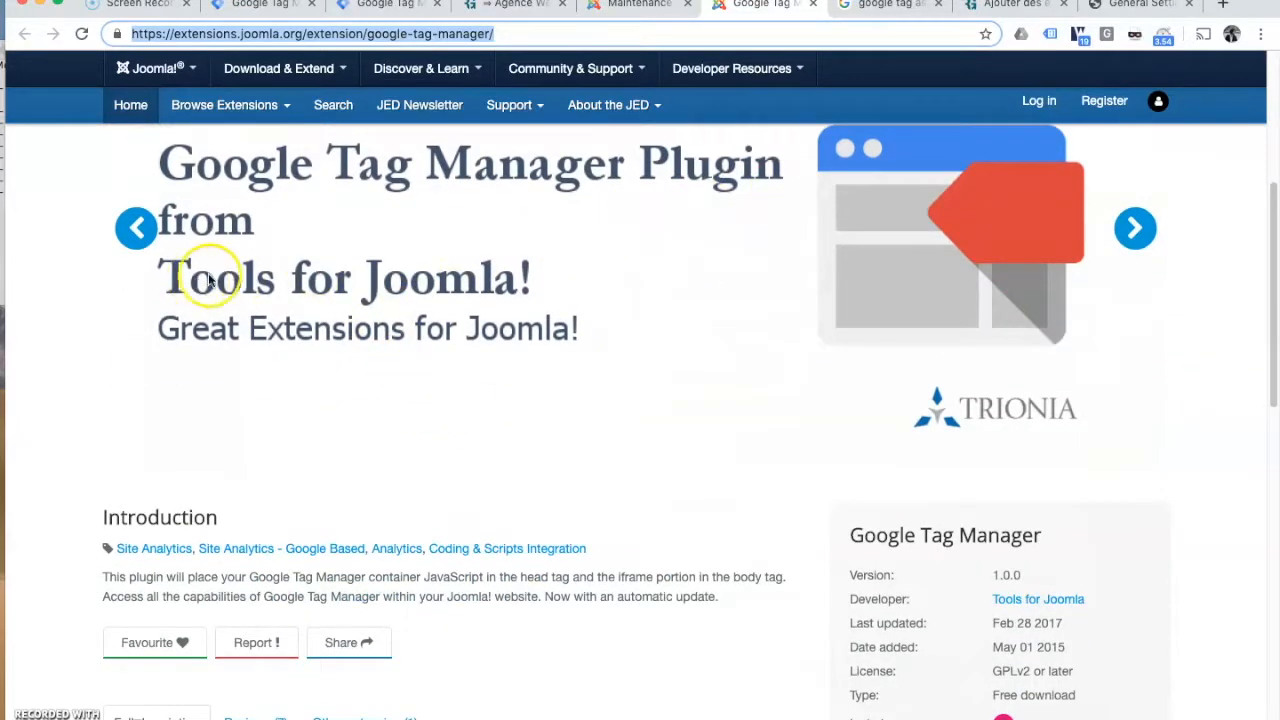
{"action": "scroll", "coordinate": [420, 350], "scroll_direction": "down", "scroll_amount": 4}
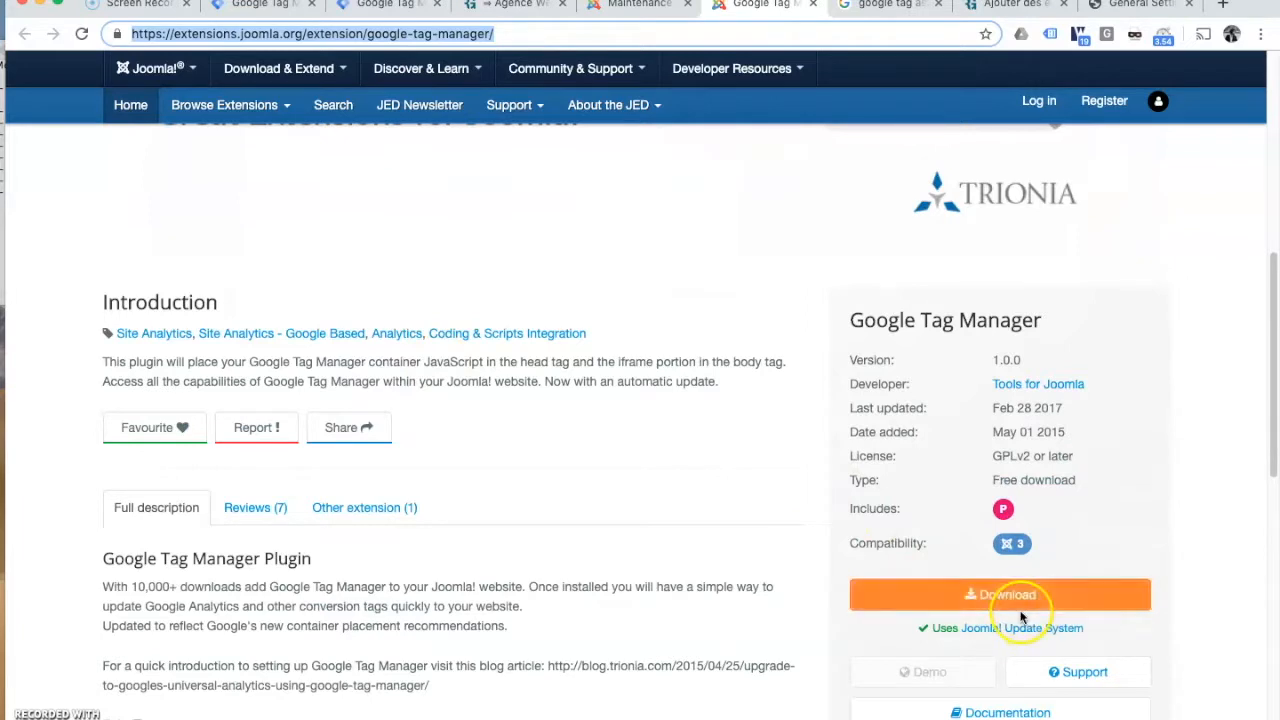
{"action": "left_click", "coordinate": [940, 592]}
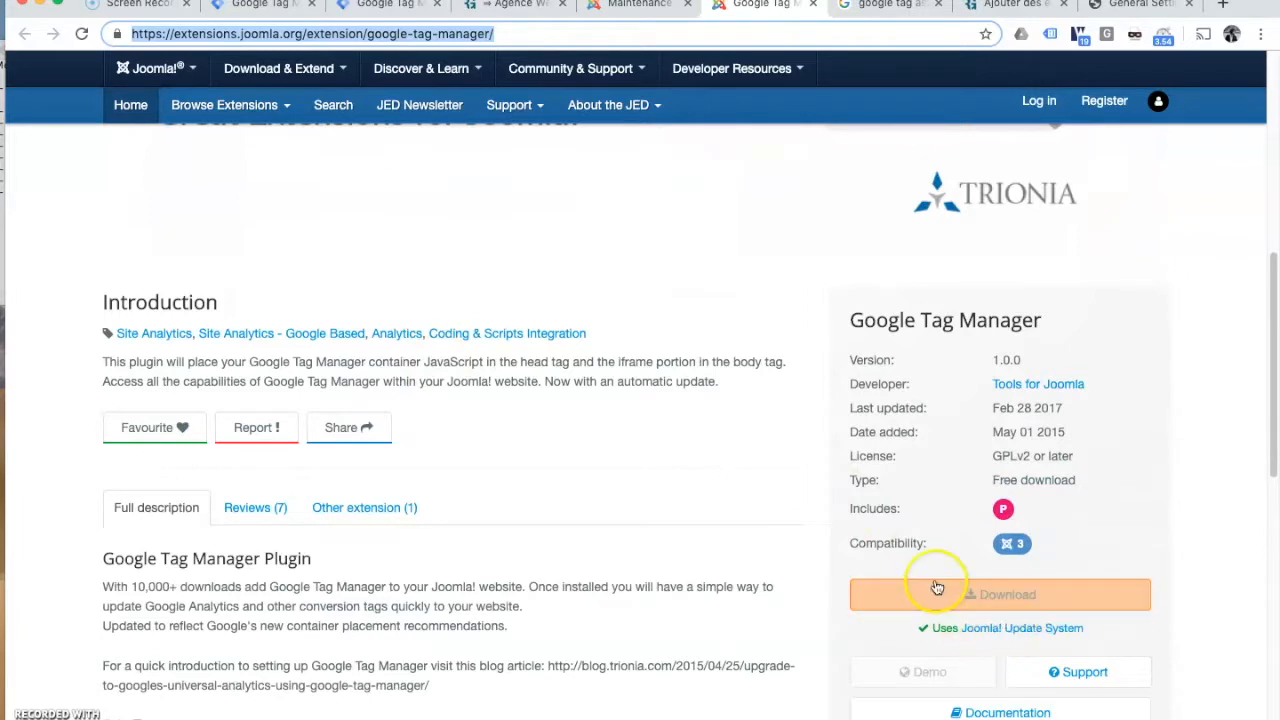
{"action": "left_click", "coordinate": [1002, 595]}
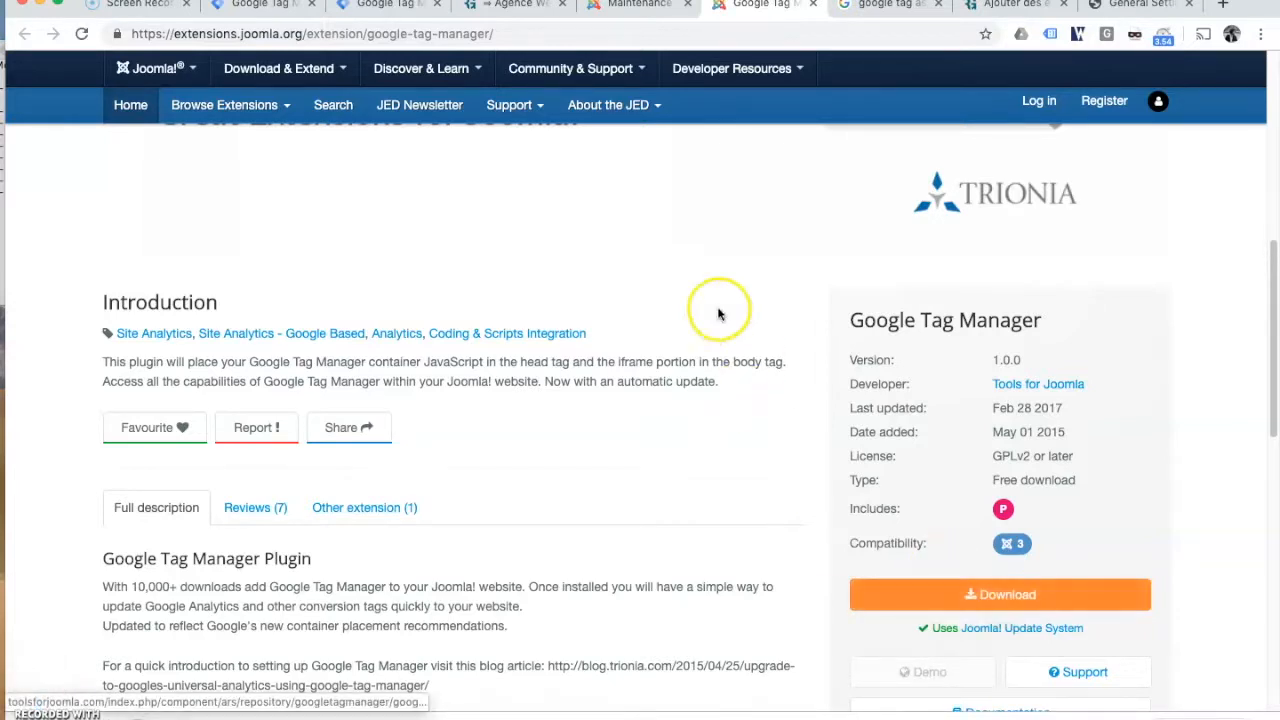
In the Joomla administration, open the extension installer and try selecting googletagmanager.1.0.0 (1).zip from Downloads as the package.
{"action": "left_click", "coordinate": [635, 8]}
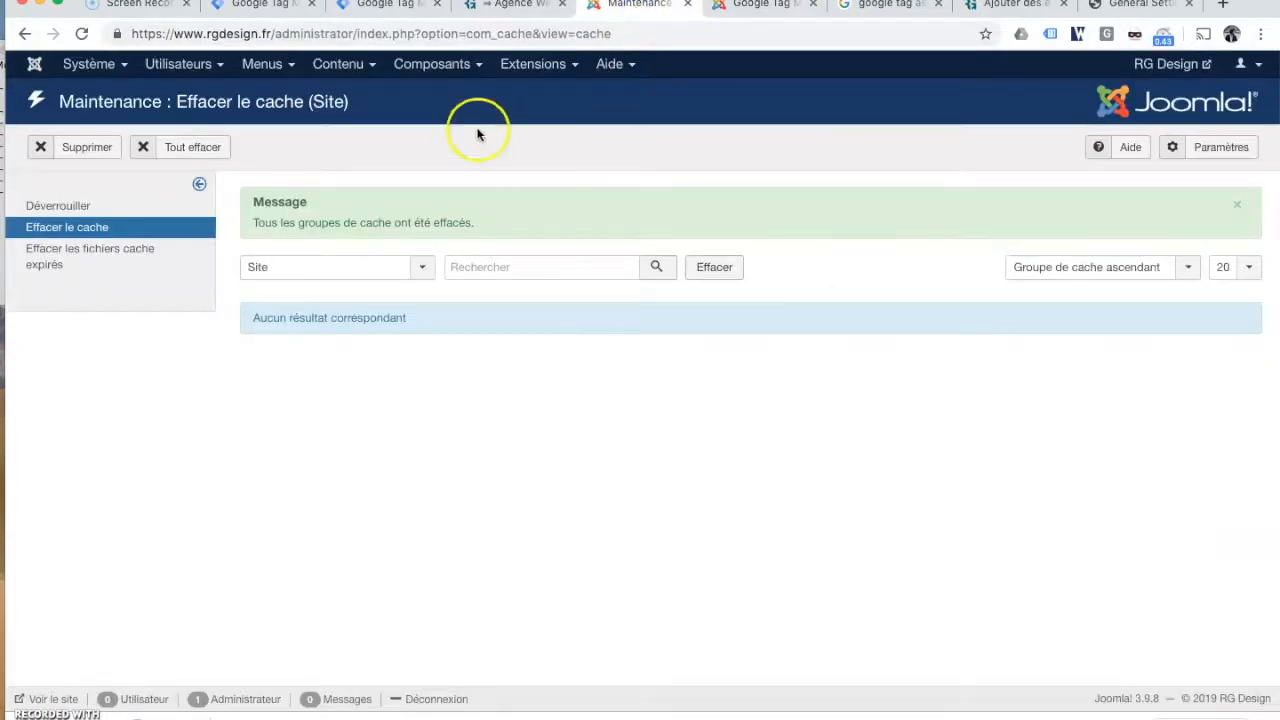
{"action": "left_click", "coordinate": [560, 64]}
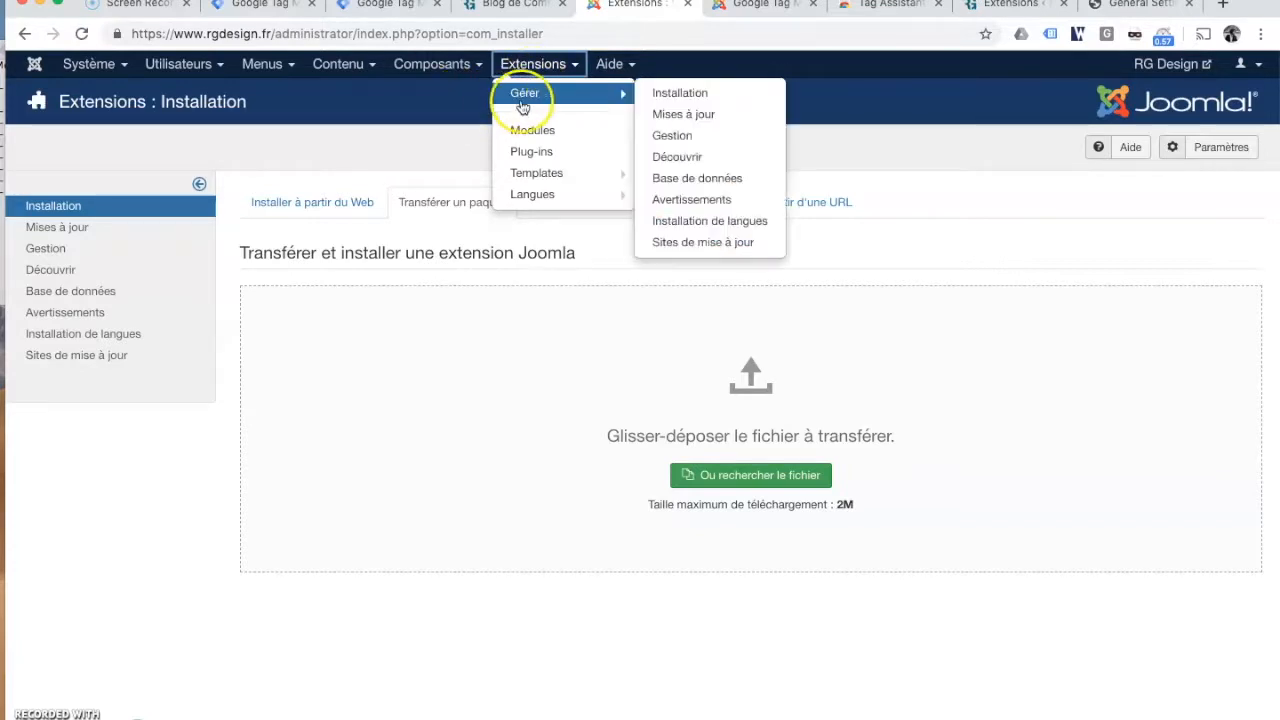
{"action": "left_click", "coordinate": [526, 102]}
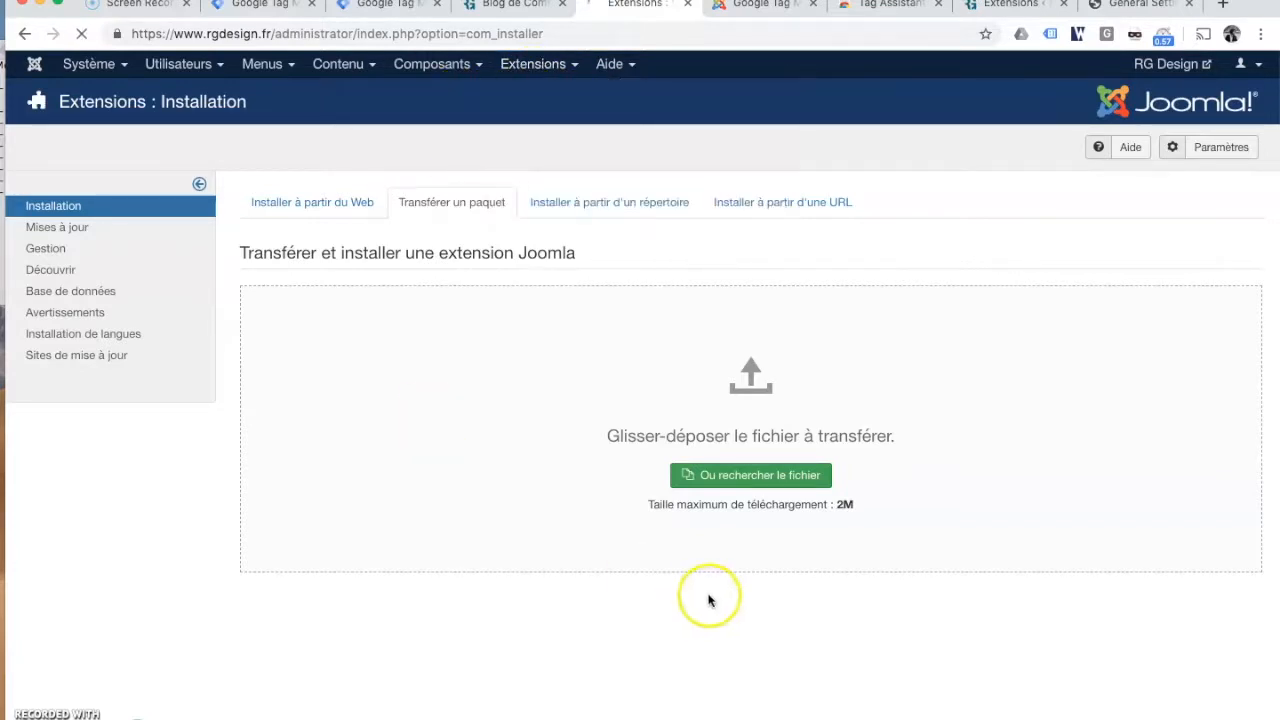
{"action": "left_click", "coordinate": [762, 477]}
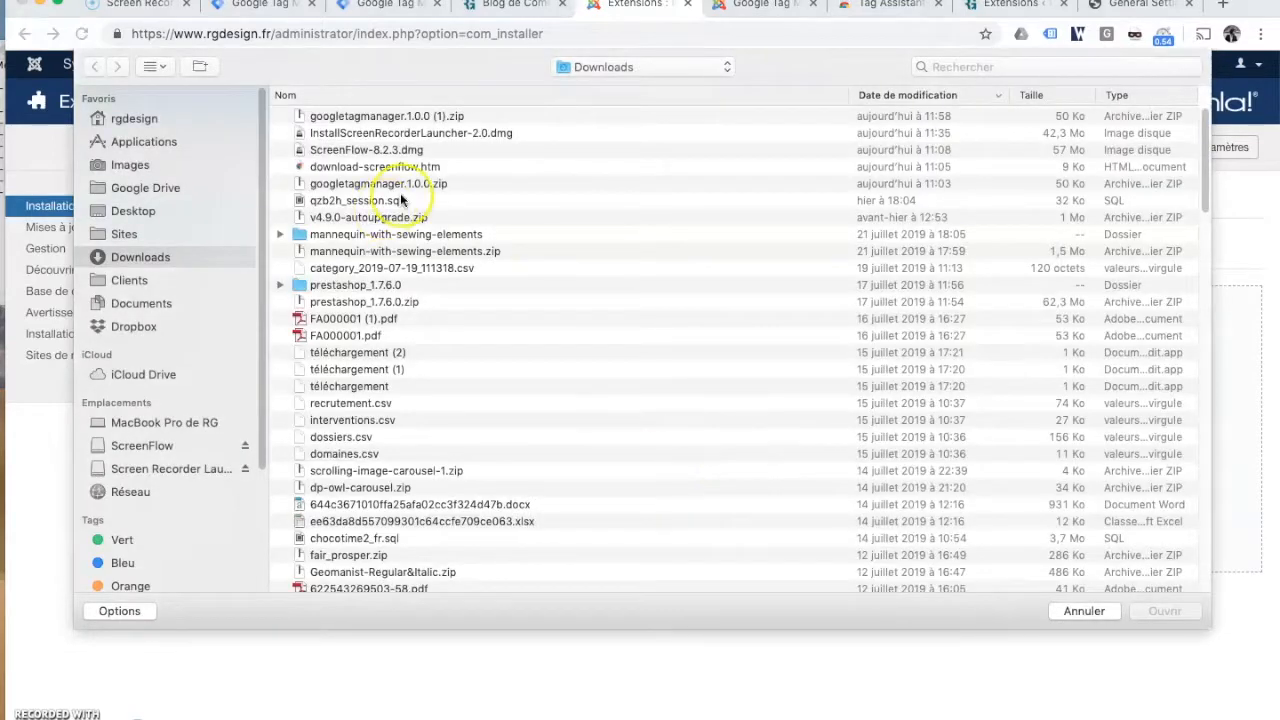
{"action": "left_click", "coordinate": [385, 117]}
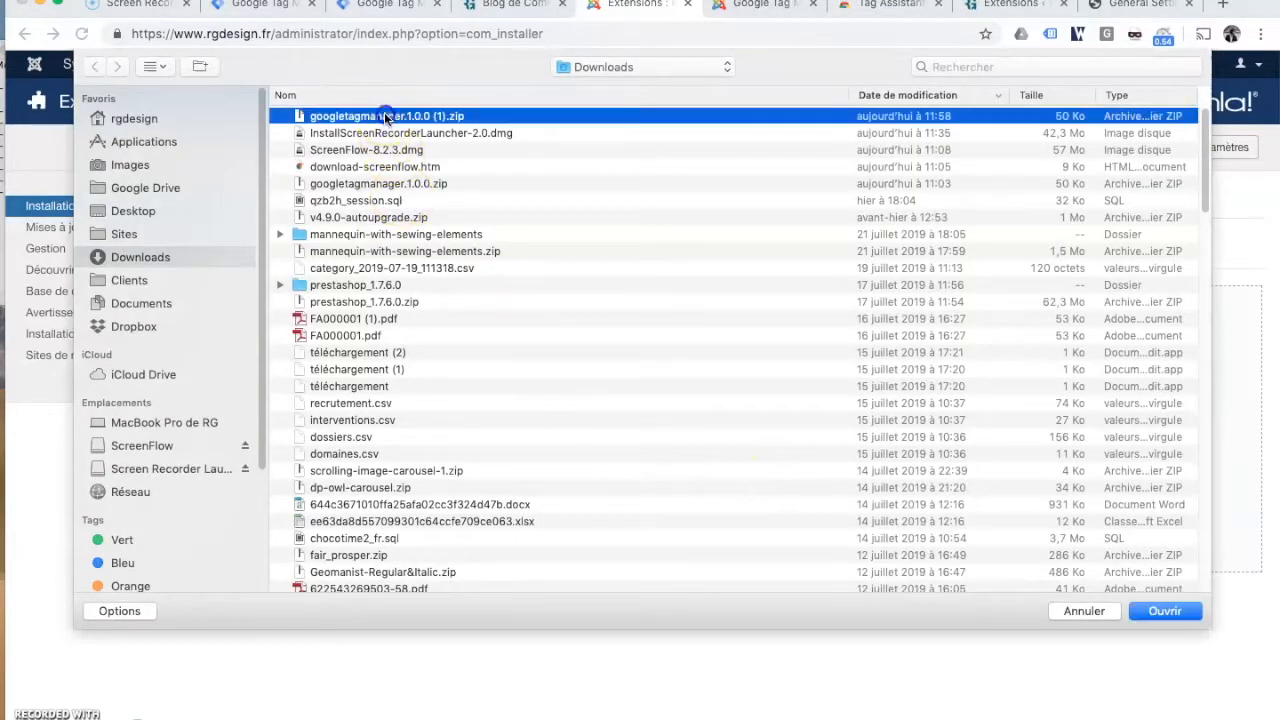
{"action": "left_click", "coordinate": [1084, 611]}
{"action": "left_click", "coordinate": [729, 479]}
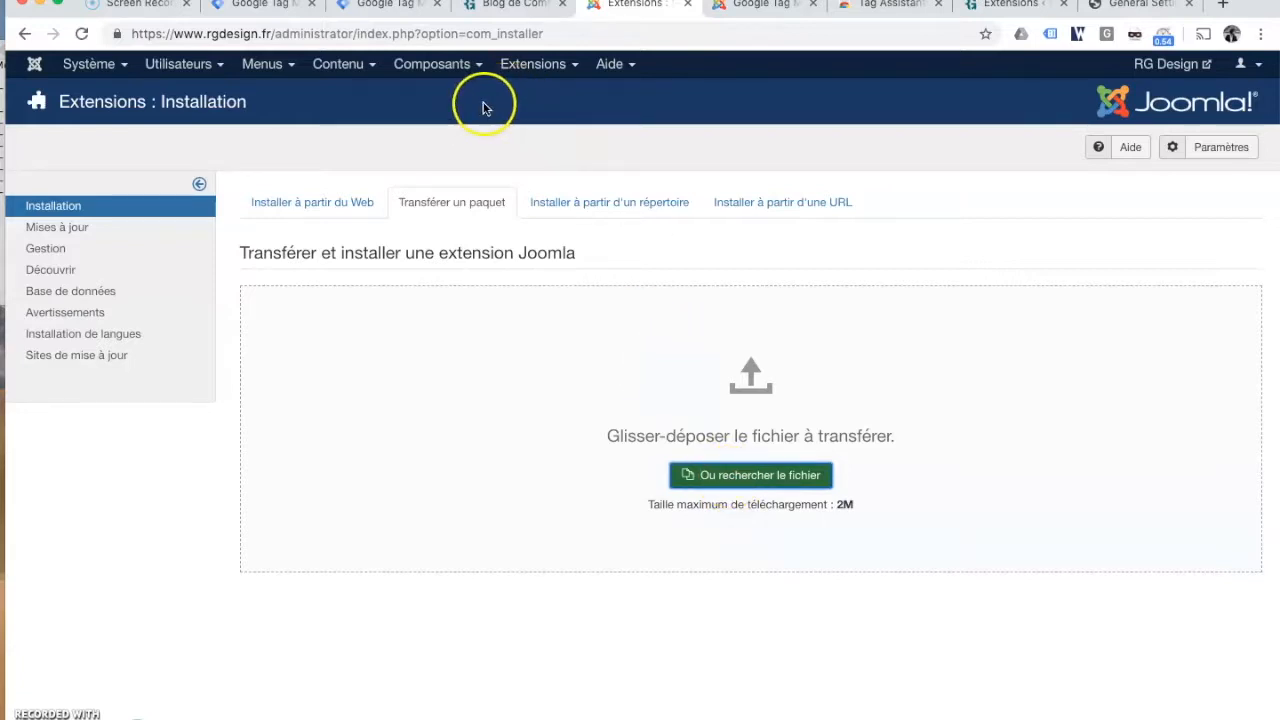
Open the Google Tag Manager plug-in from Joomla's plug-in list, highlight its Container ID and save the plug-in.
{"action": "left_click", "coordinate": [547, 72]}
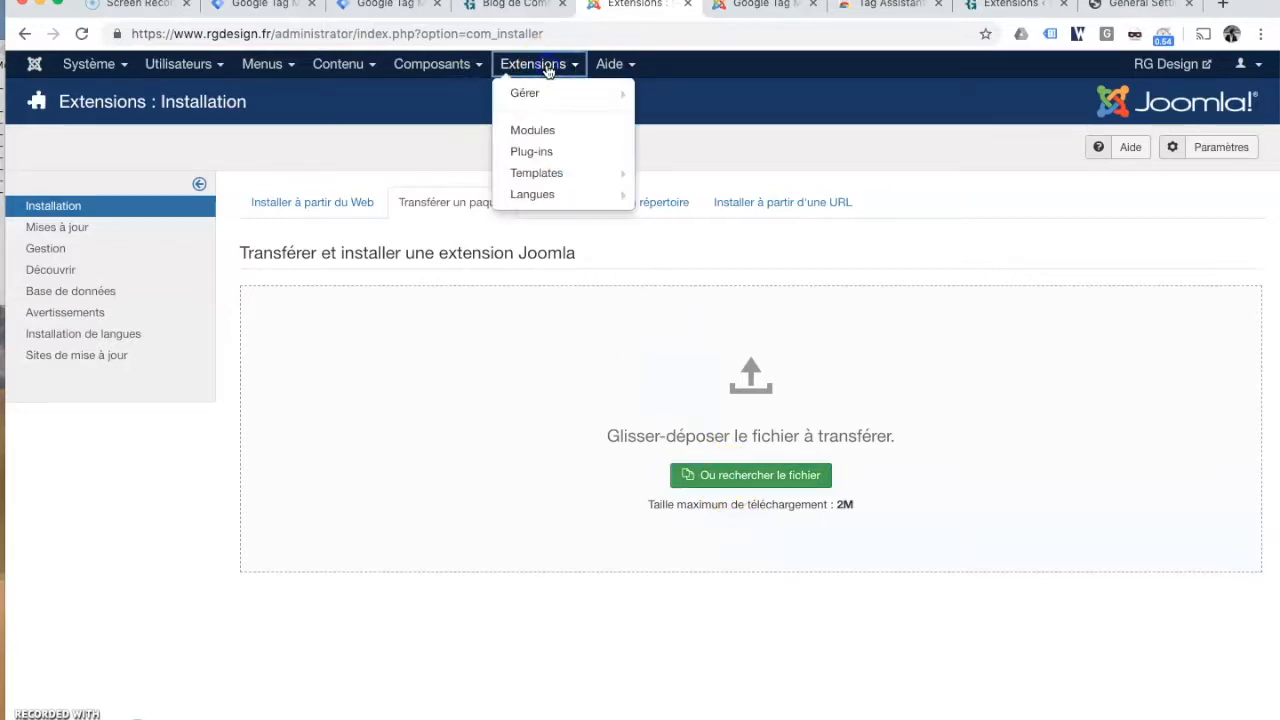
{"action": "left_click", "coordinate": [533, 151]}
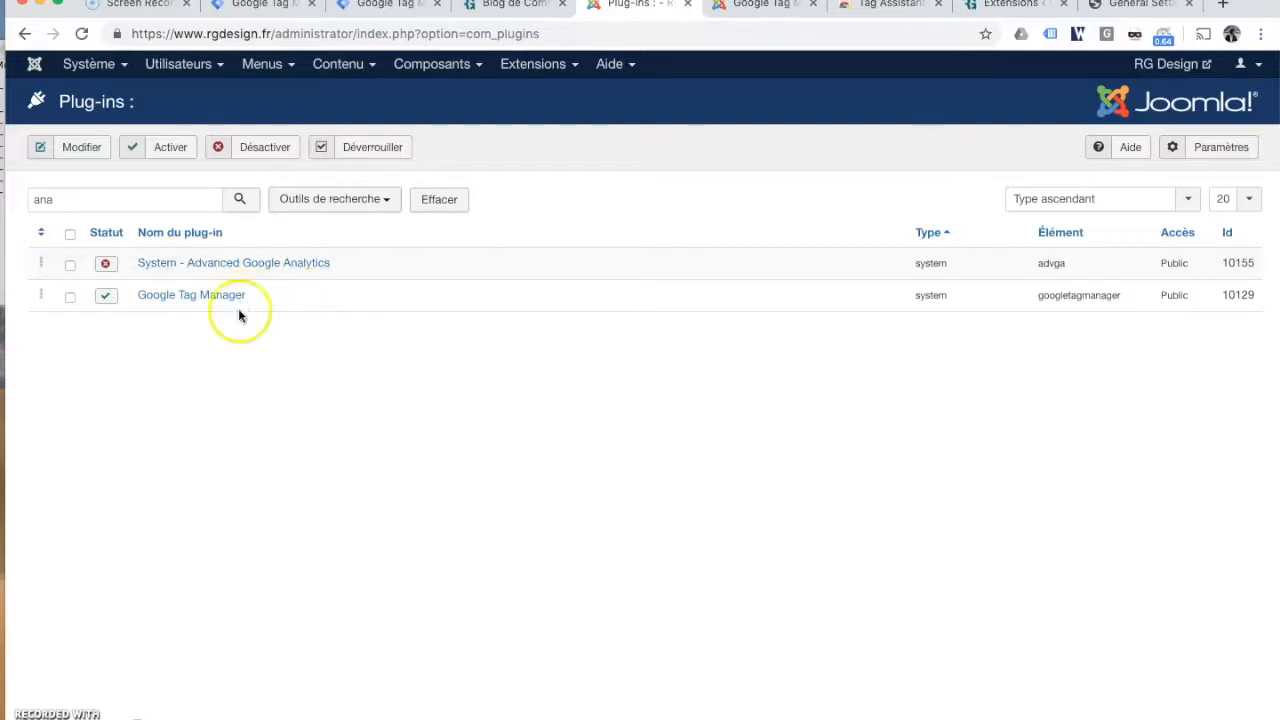
{"action": "left_click", "coordinate": [163, 303]}
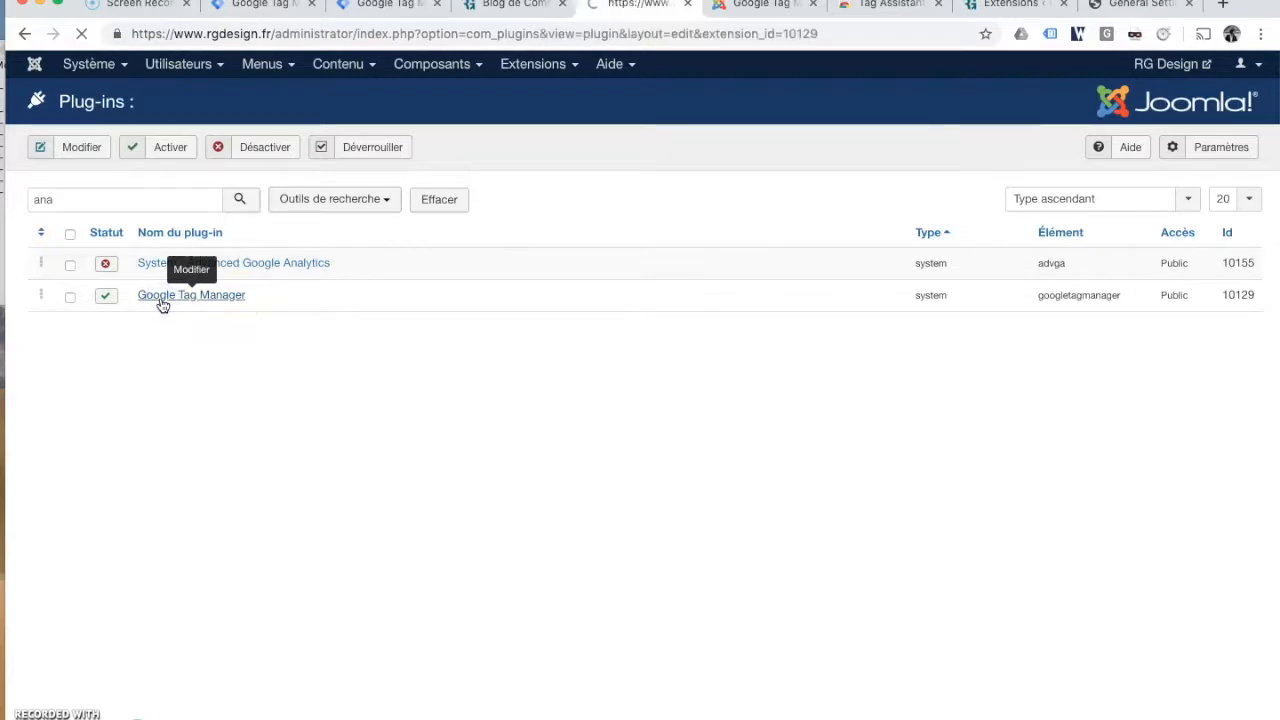
{"action": "left_click_drag", "start_coordinate": [314, 363], "coordinate": [171, 355]}
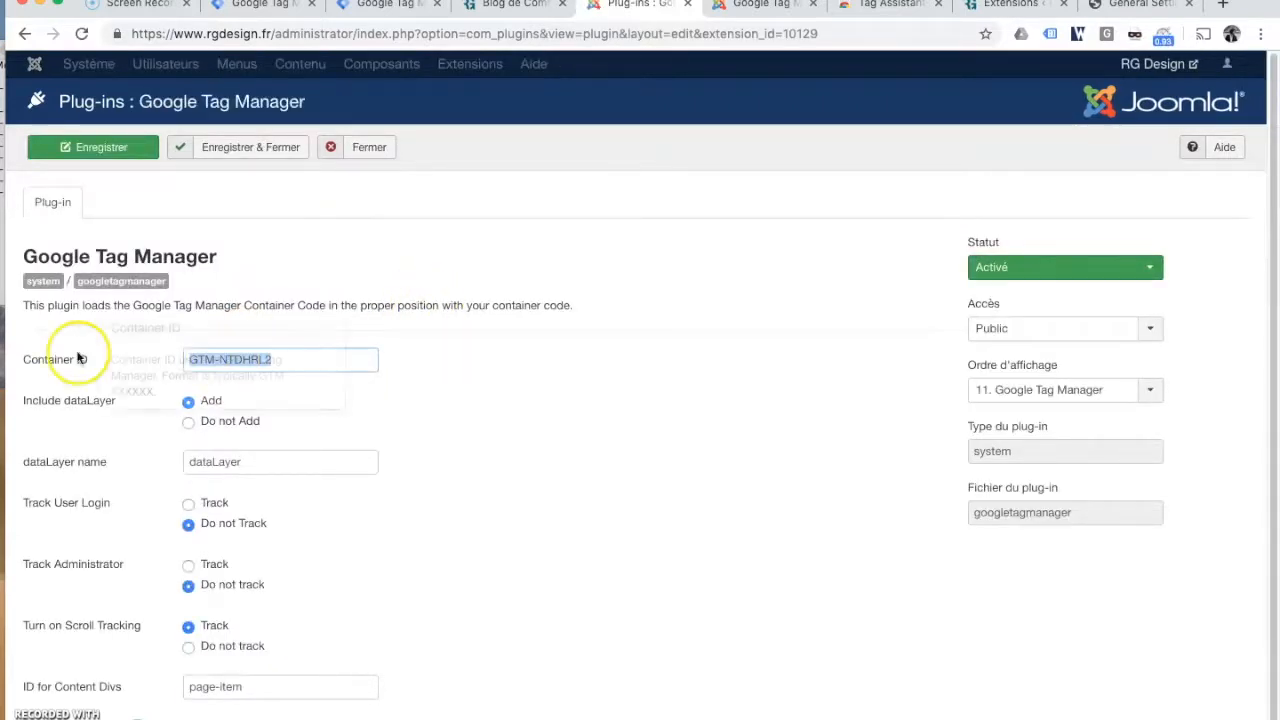
{"action": "scroll", "coordinate": [284, 368], "scroll_direction": "down", "scroll_amount": 1}
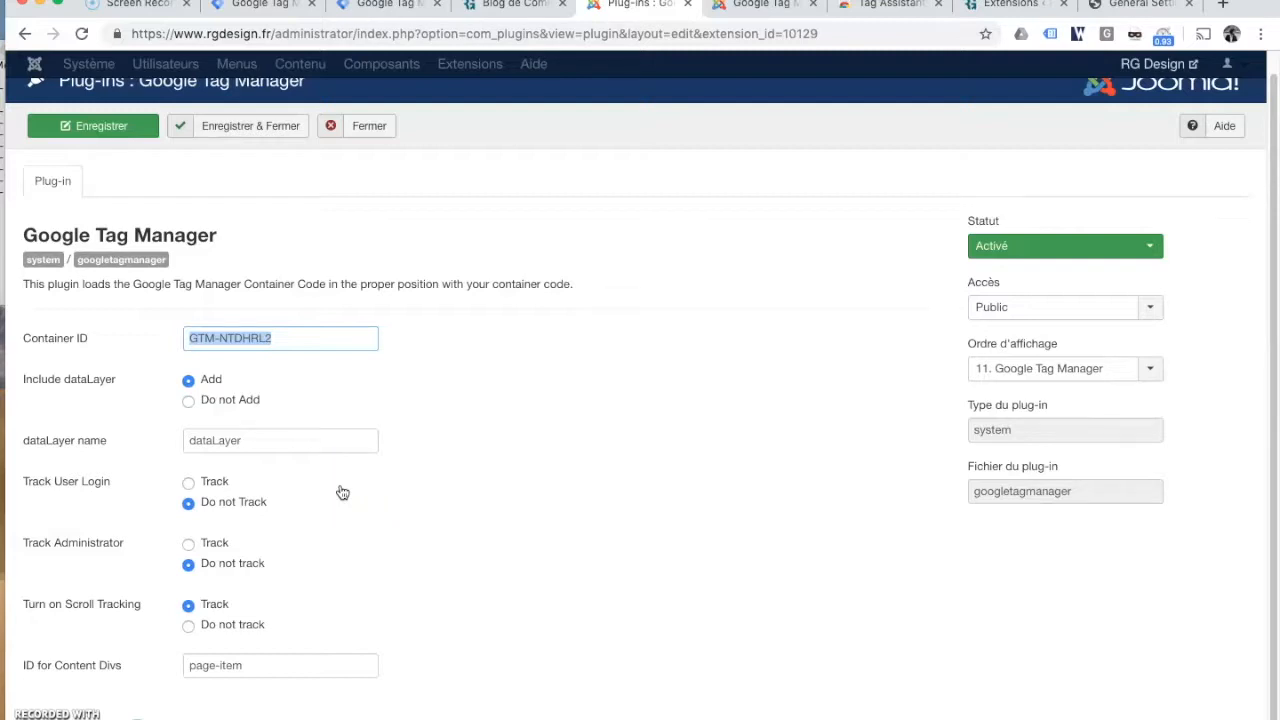
{"action": "left_click", "coordinate": [88, 126]}
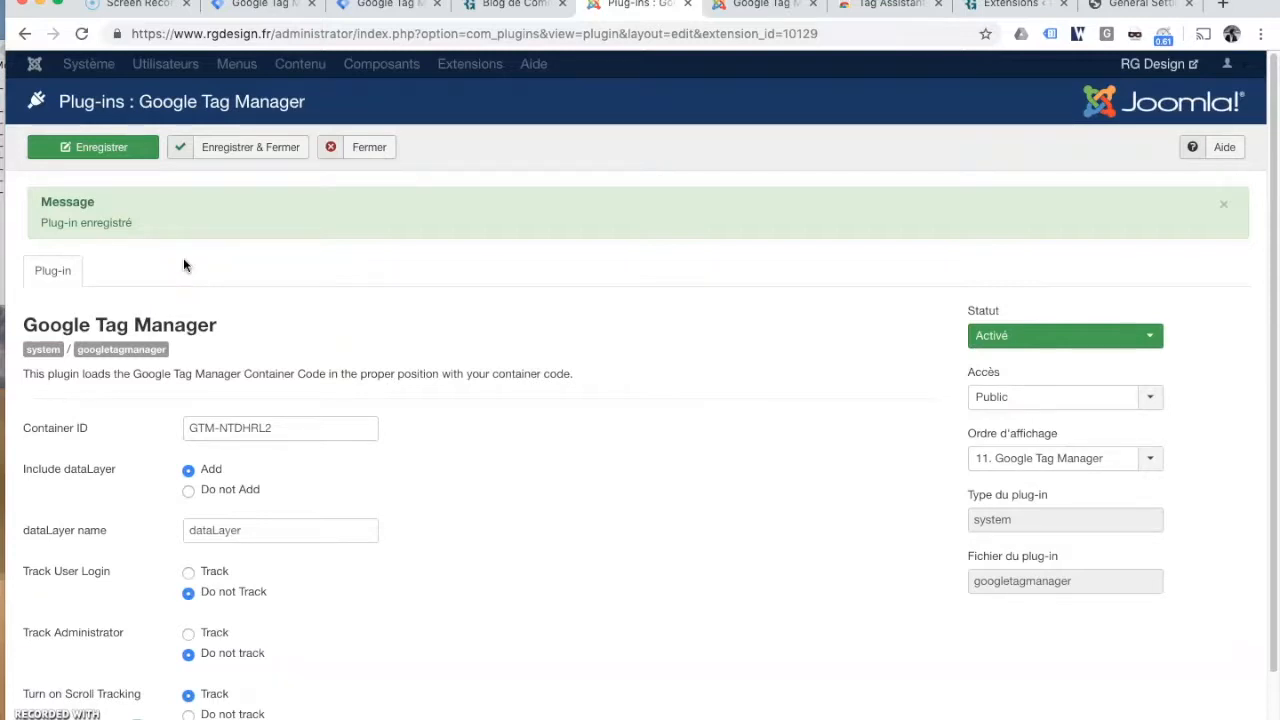
Close the Google Tag Manager plug-in settings and clear all of the Joomla site's cache groups.
{"action": "left_click", "coordinate": [166, 70]}
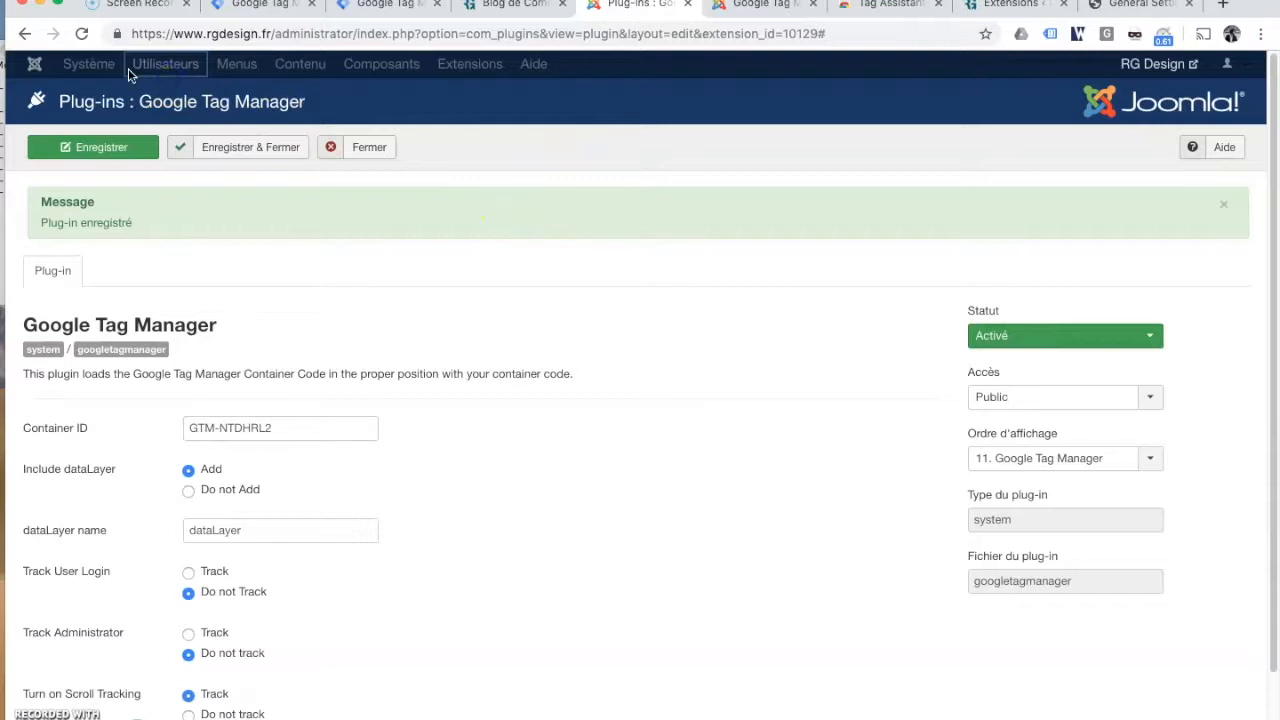
{"action": "left_click", "coordinate": [375, 150]}
{"action": "left_click", "coordinate": [113, 74]}
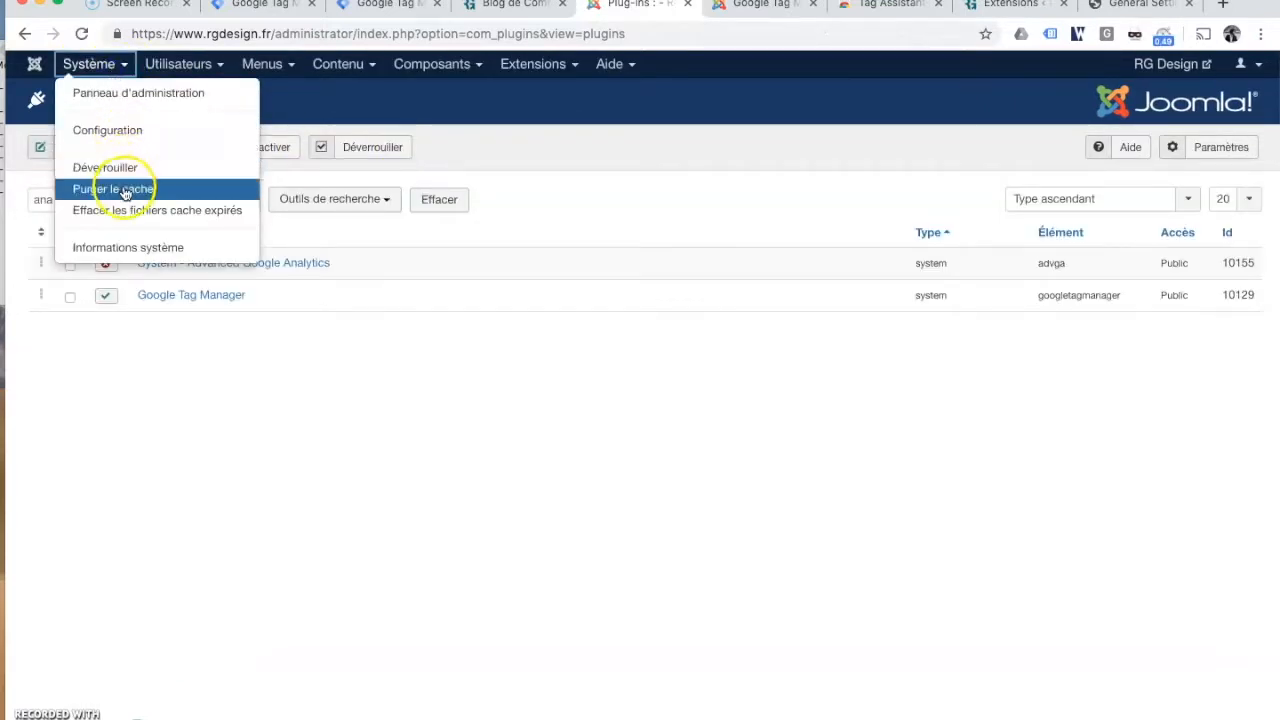
{"action": "left_click", "coordinate": [126, 191]}
{"action": "left_click", "coordinate": [206, 150]}
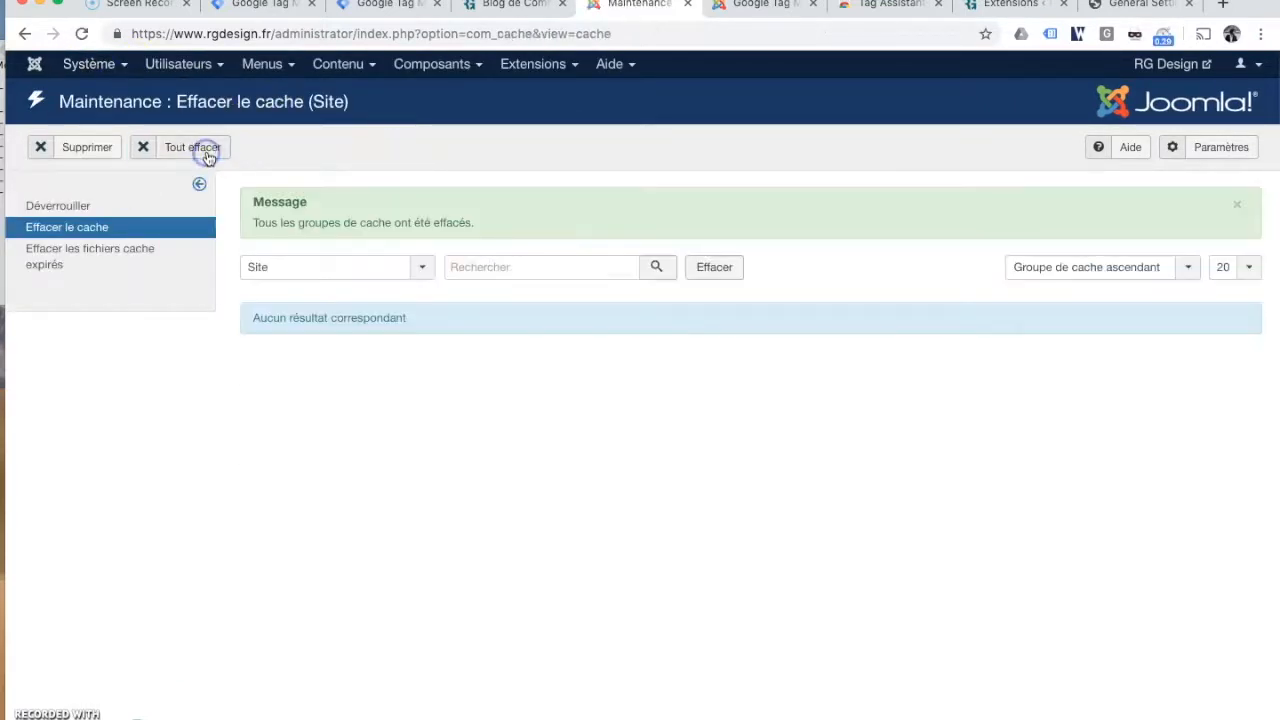
{"action": "left_click", "coordinate": [308, 160]}
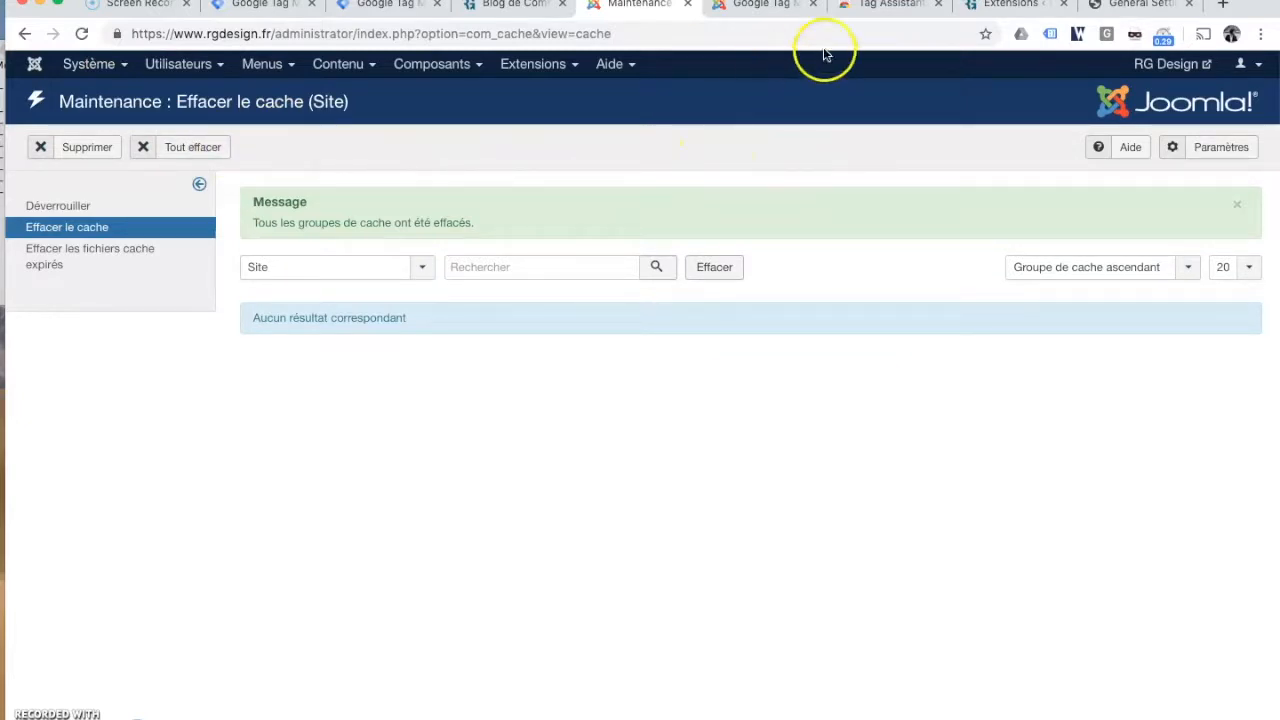
Search Google for "google tag assistant chrome" and open the Tag Assistant (by Google) extension's Chrome Web Store page.
{"action": "left_click", "coordinate": [869, 8]}
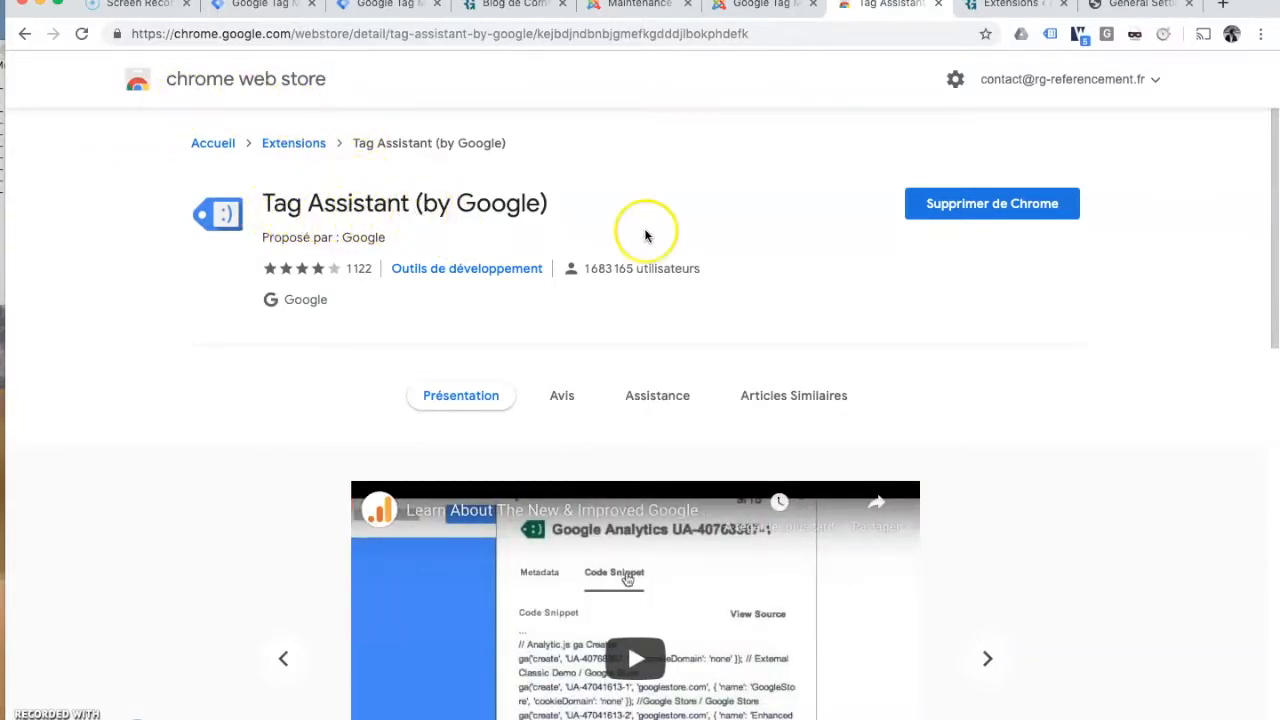
{"action": "left_click", "coordinate": [363, 36]}
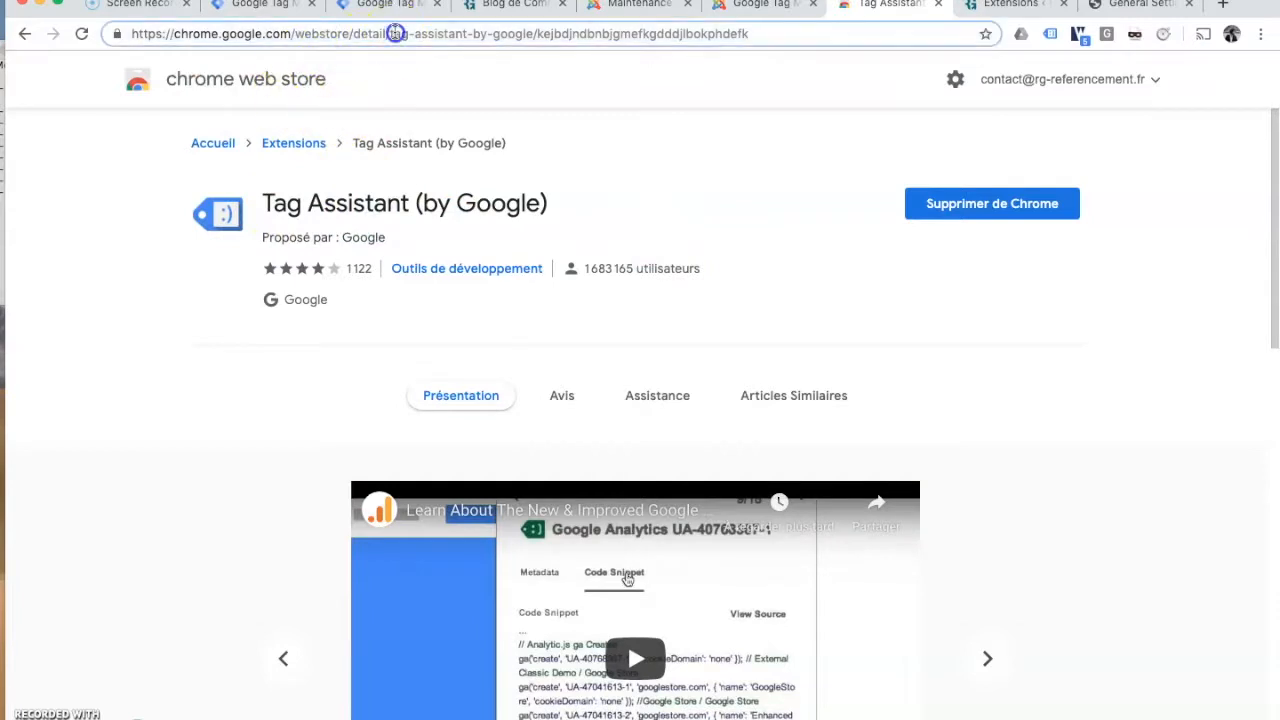
{"action": "type", "text": "google tag assistant chrome"}
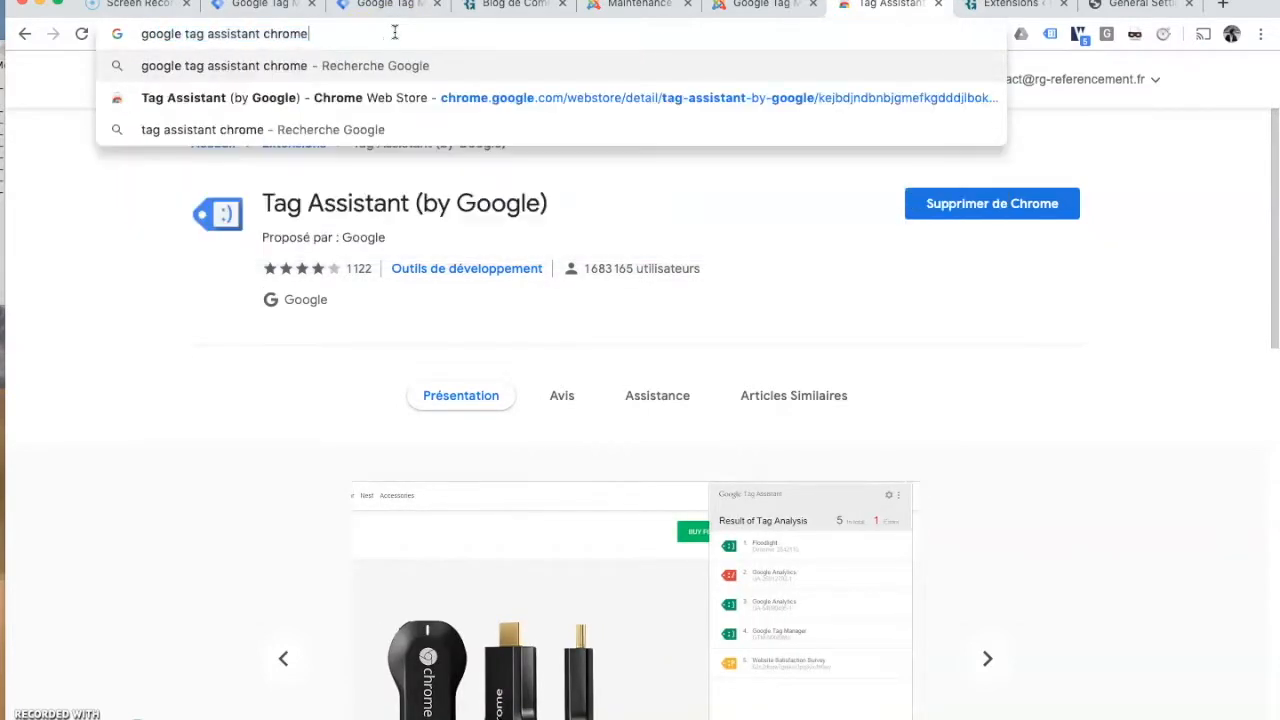
{"action": "key", "text": "Return"}
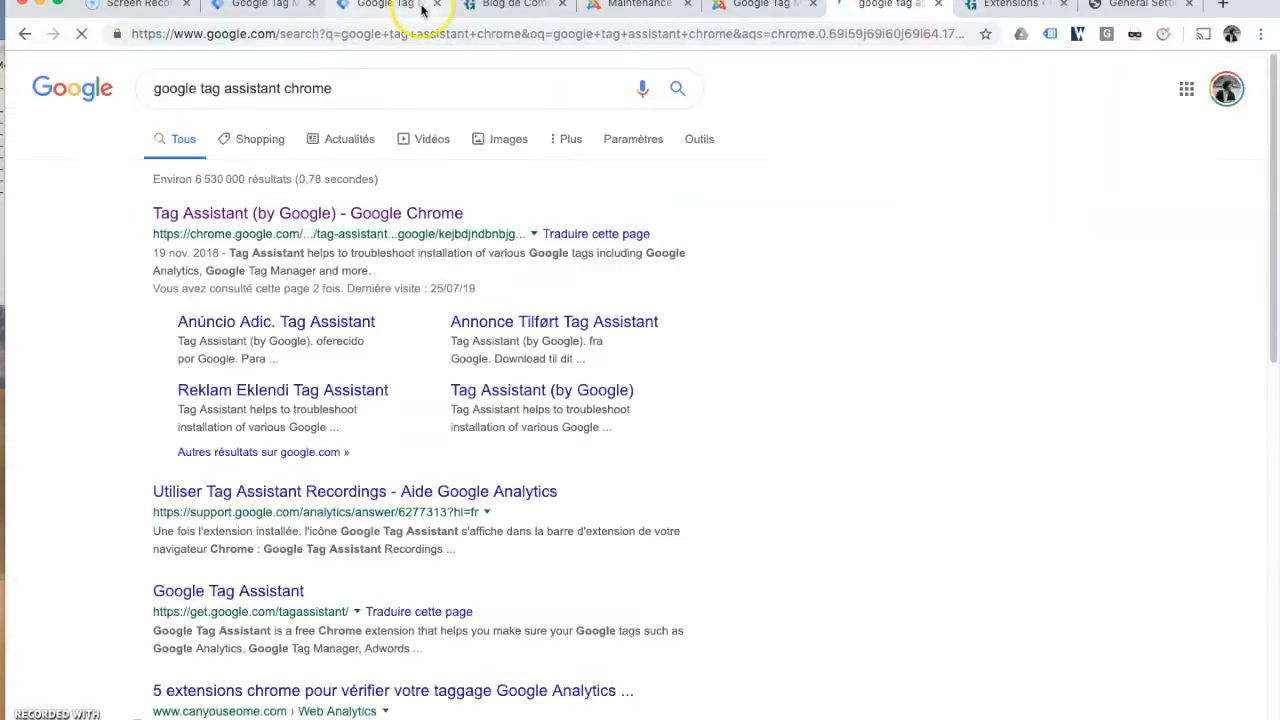
{"action": "left_click", "coordinate": [235, 213]}
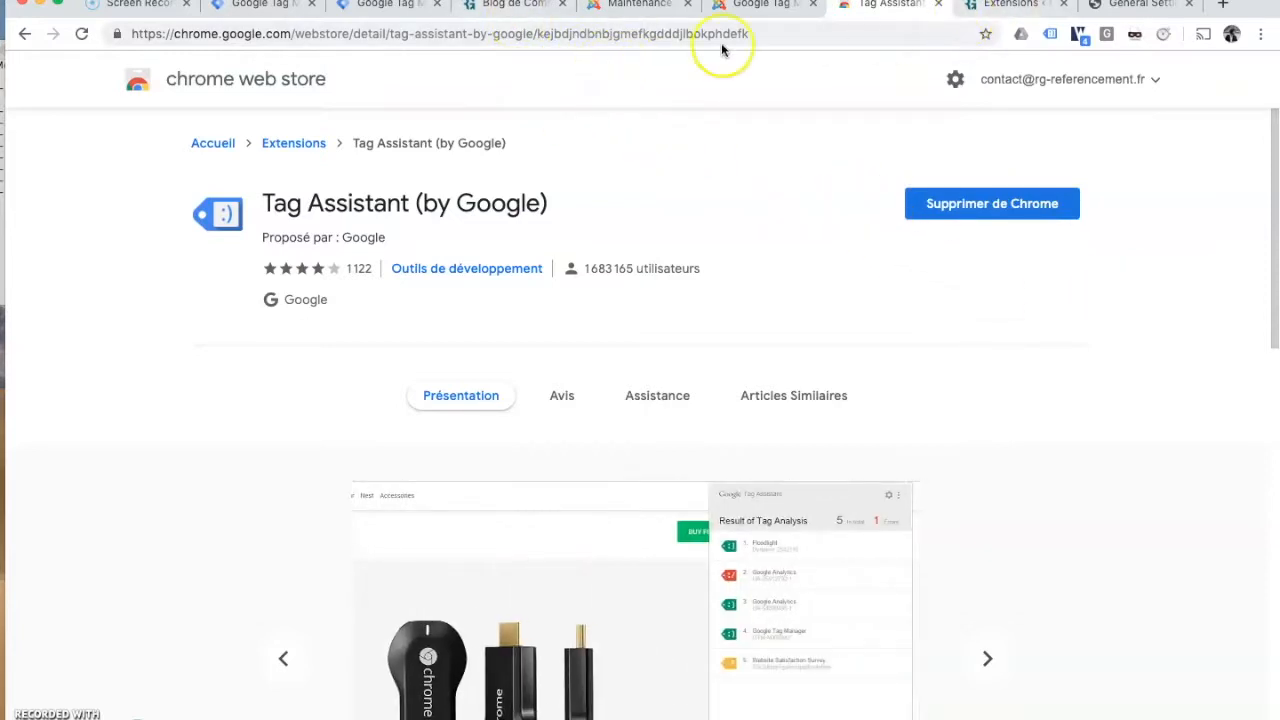
{"action": "left_click", "coordinate": [1010, 6]}
{"action": "left_click", "coordinate": [536, 8]}
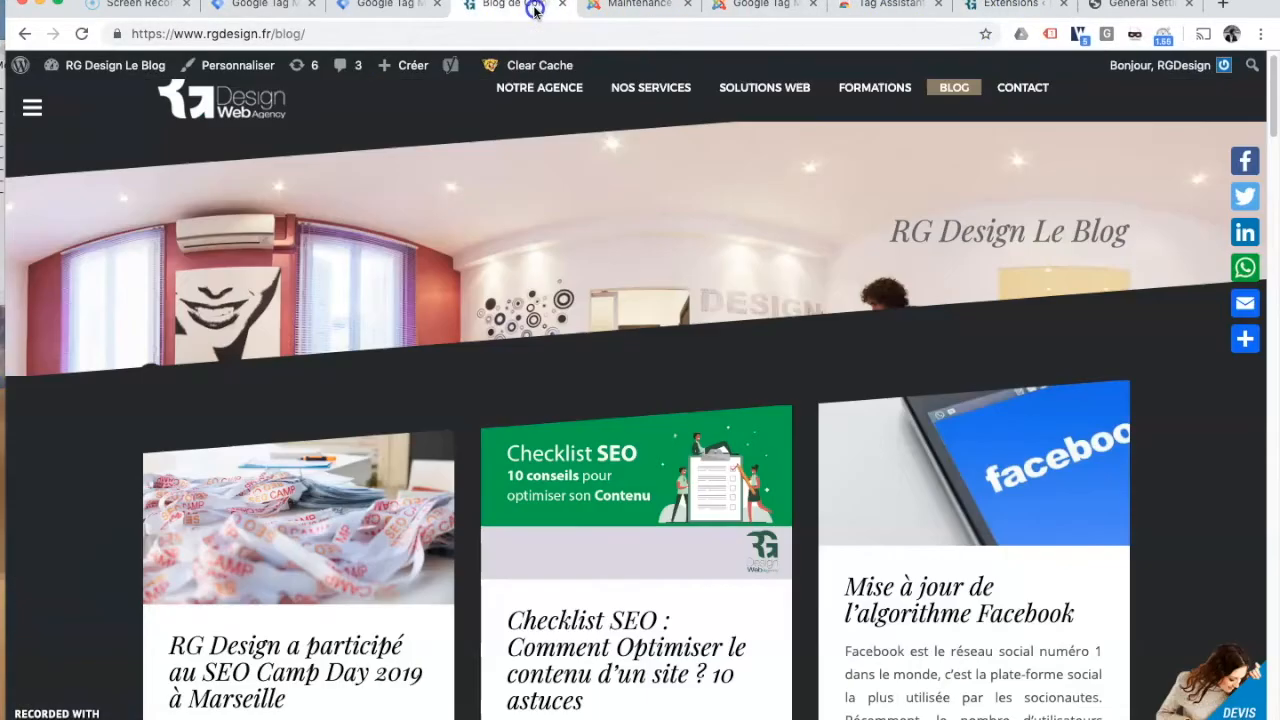
{"action": "left_click", "coordinate": [688, 91]}
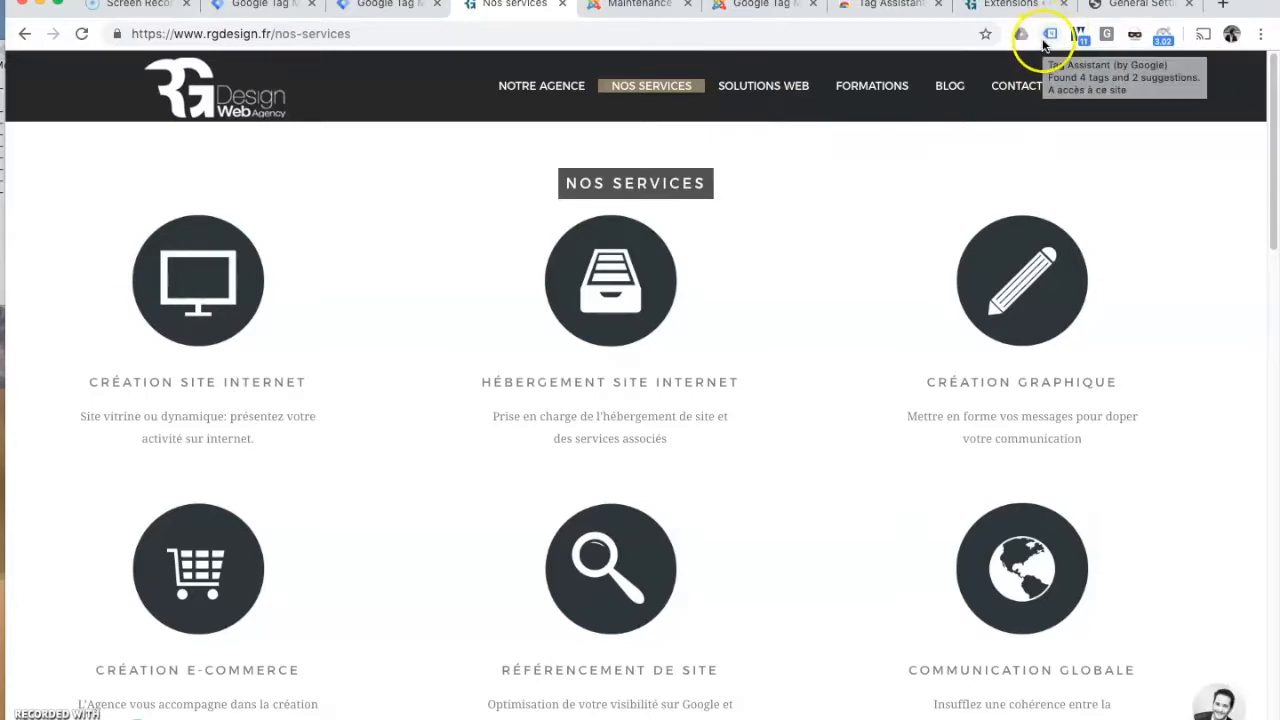
{"action": "left_click", "coordinate": [1051, 35]}
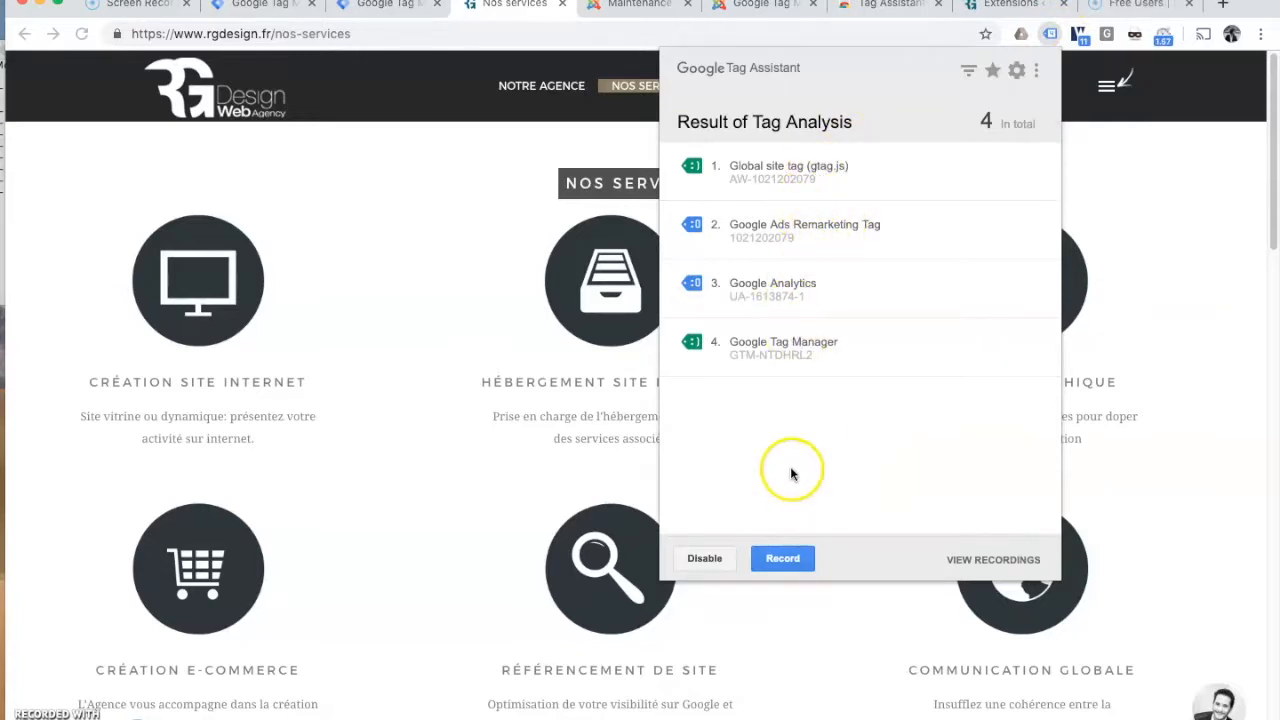
{"action": "left_click", "coordinate": [458, 113]}
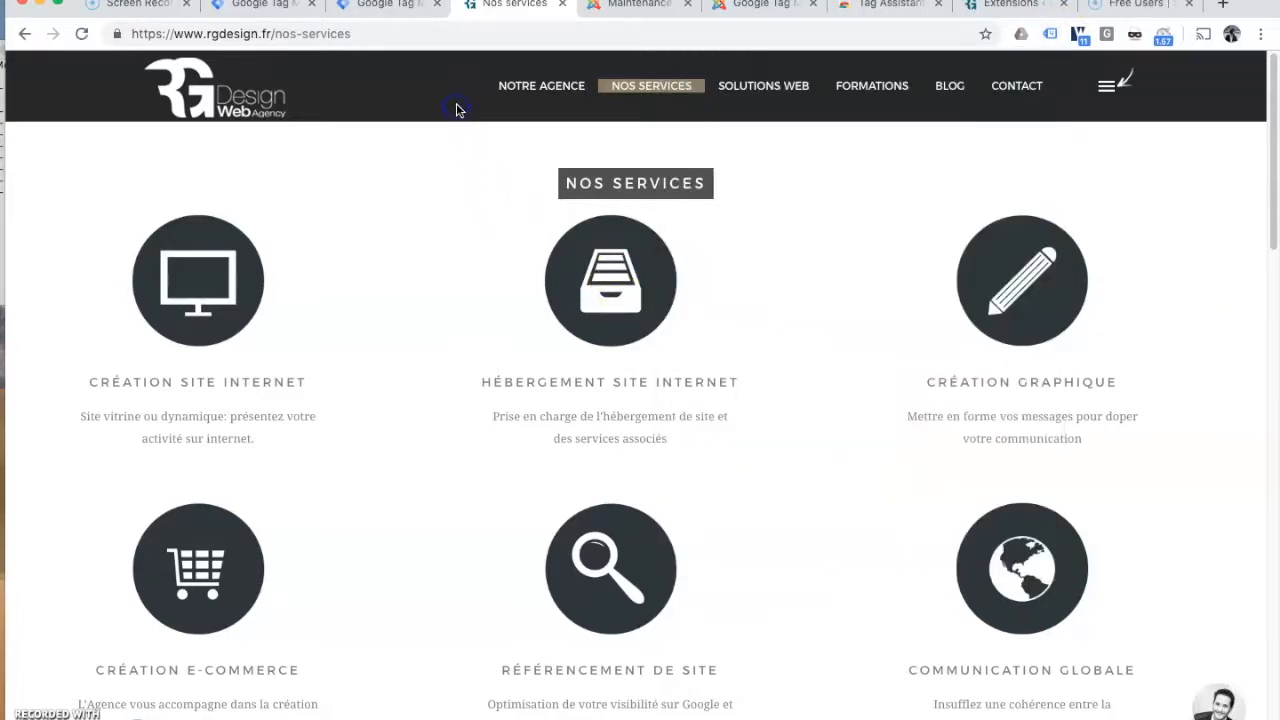
Open the site's blog, examine its tags with Google Tag Assistant, and close the results.
{"action": "left_click", "coordinate": [950, 86]}
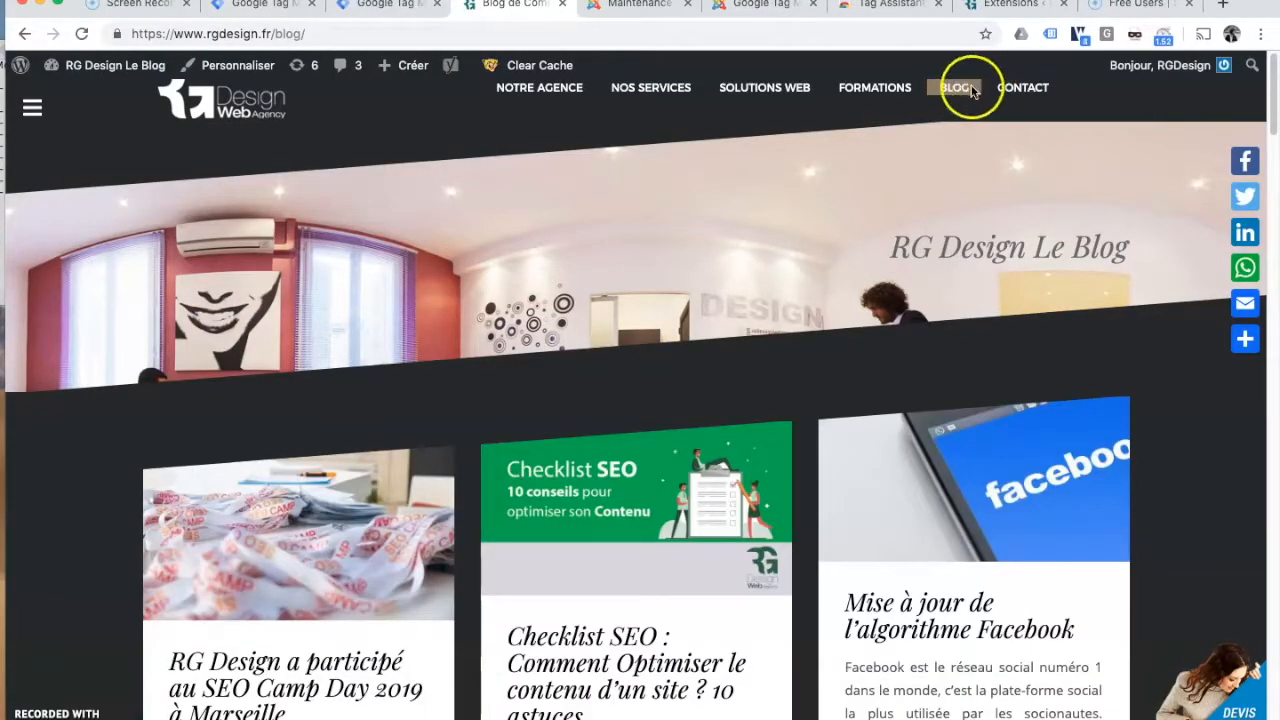
{"action": "left_click", "coordinate": [1051, 36]}
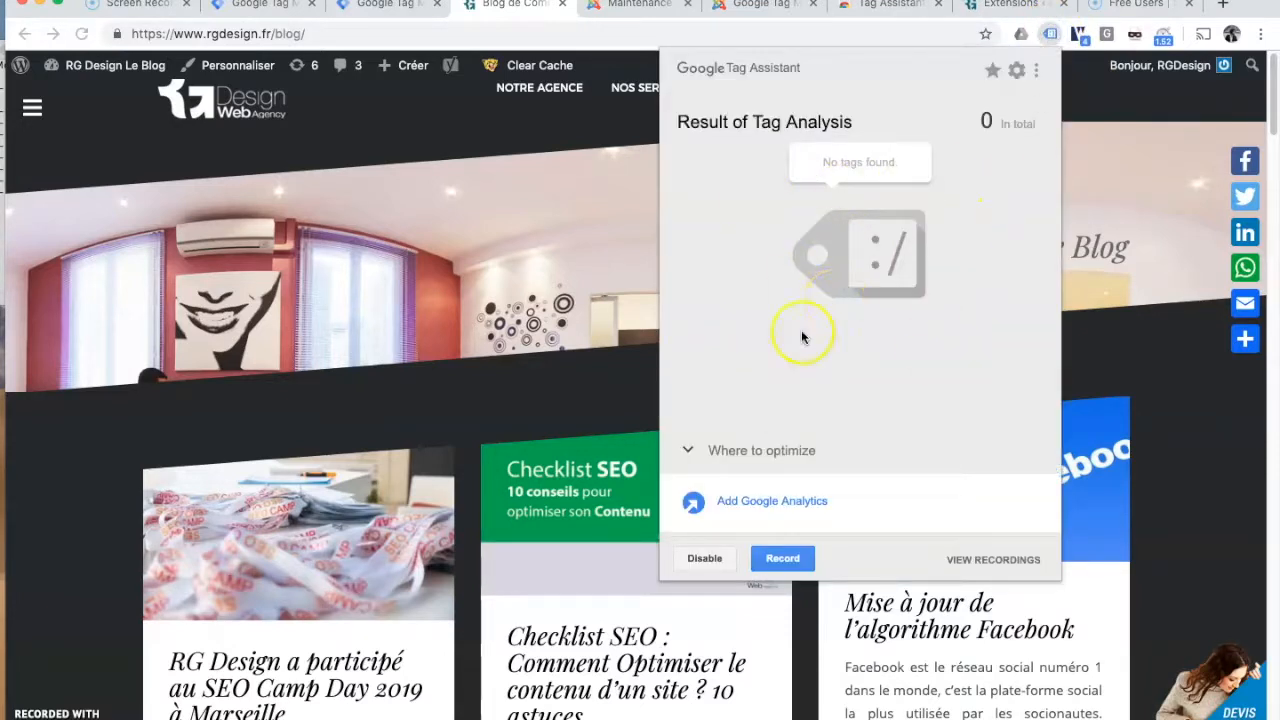
{"action": "left_click", "coordinate": [558, 139]}
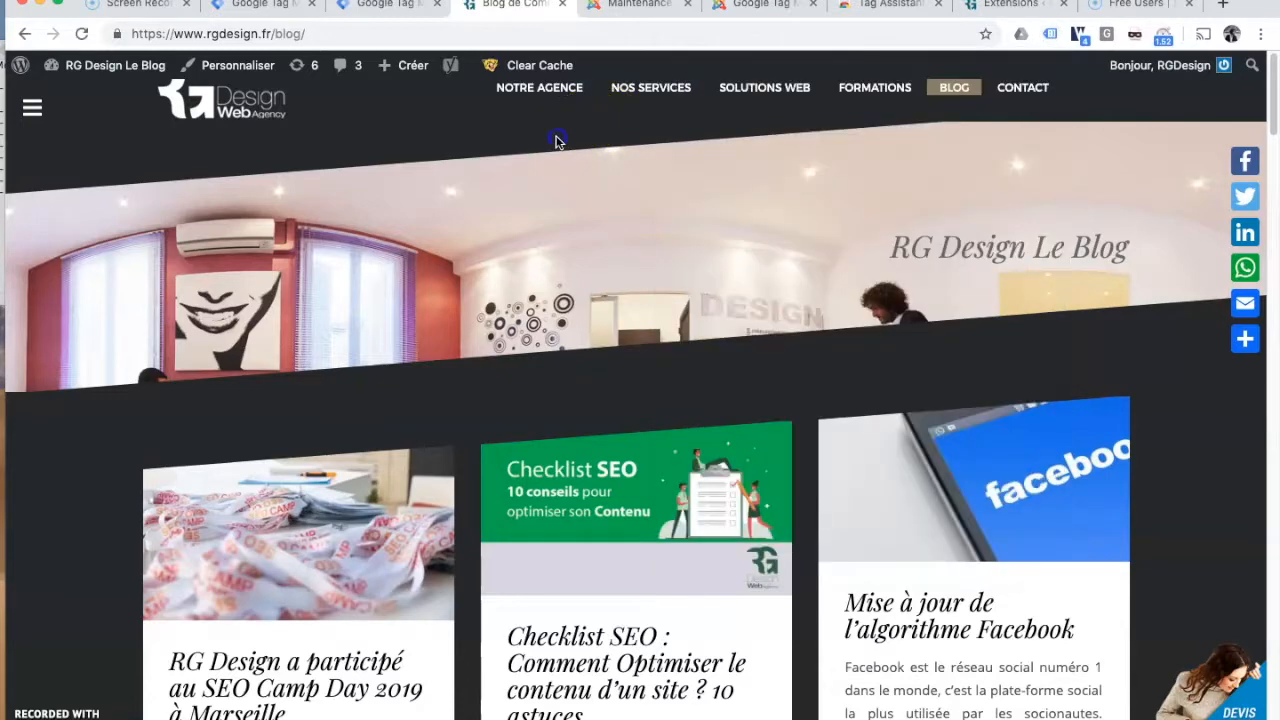
From the blog's WordPress dashboard, start adding an extension and search the directory for "google tag manager".
{"action": "left_click", "coordinate": [108, 74]}
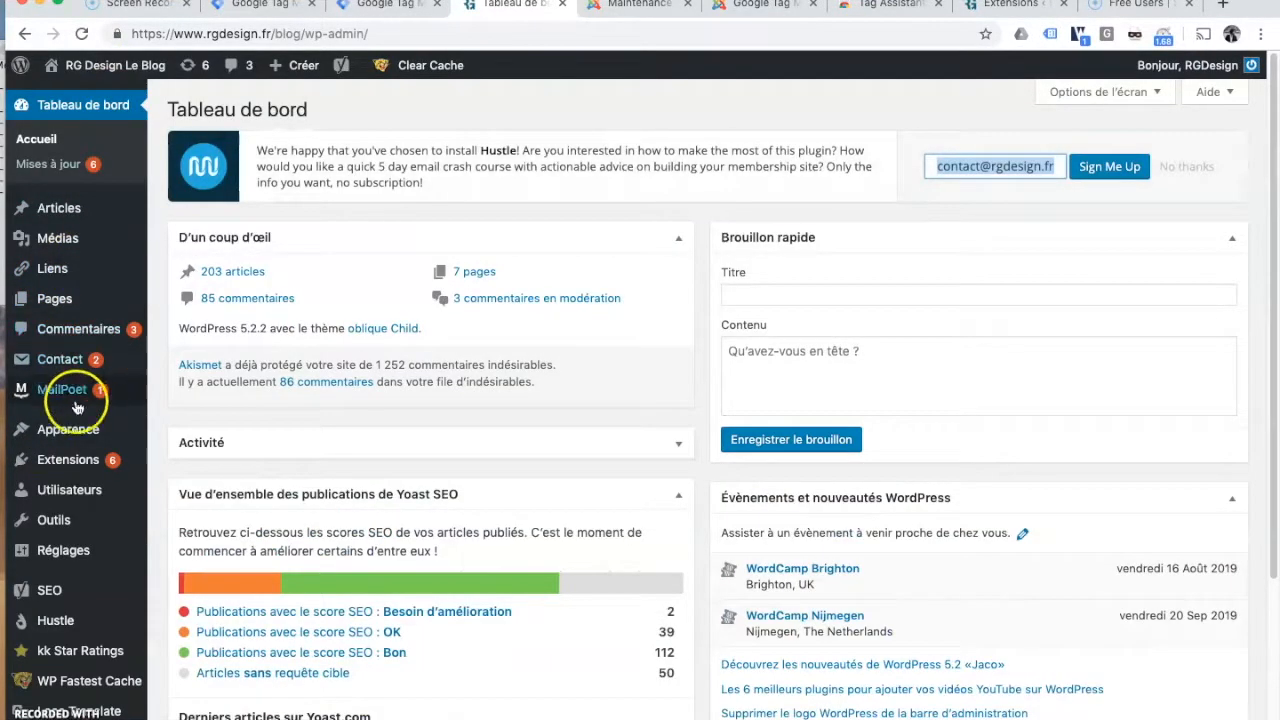
{"action": "left_click", "coordinate": [55, 468]}
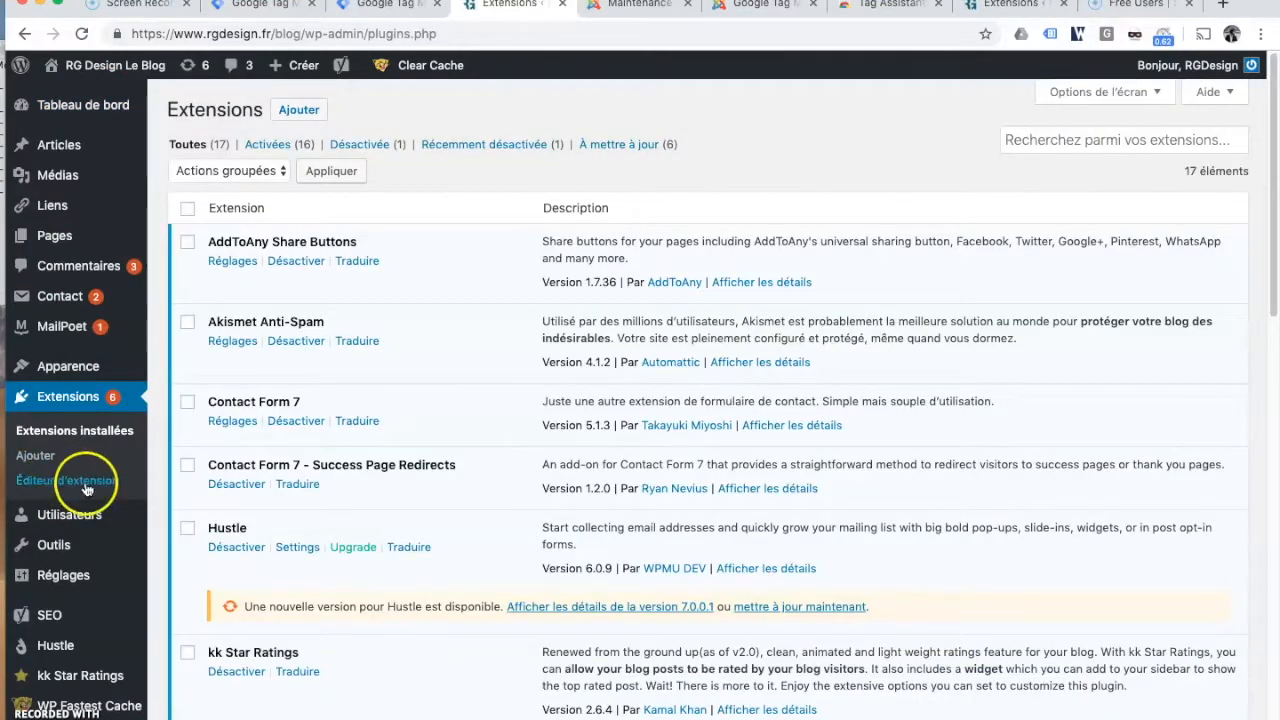
{"action": "left_click", "coordinate": [40, 460]}
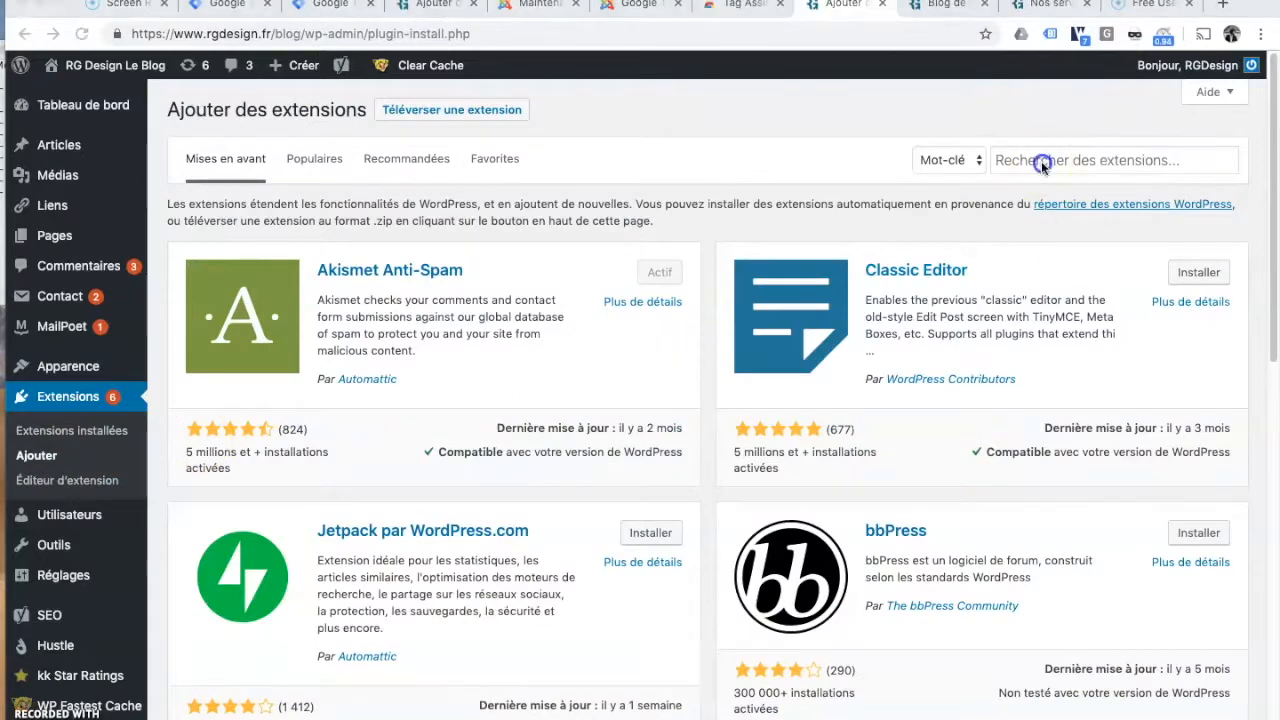
{"action": "left_click", "coordinate": [1022, 162]}
{"action": "type", "text": "googl"}
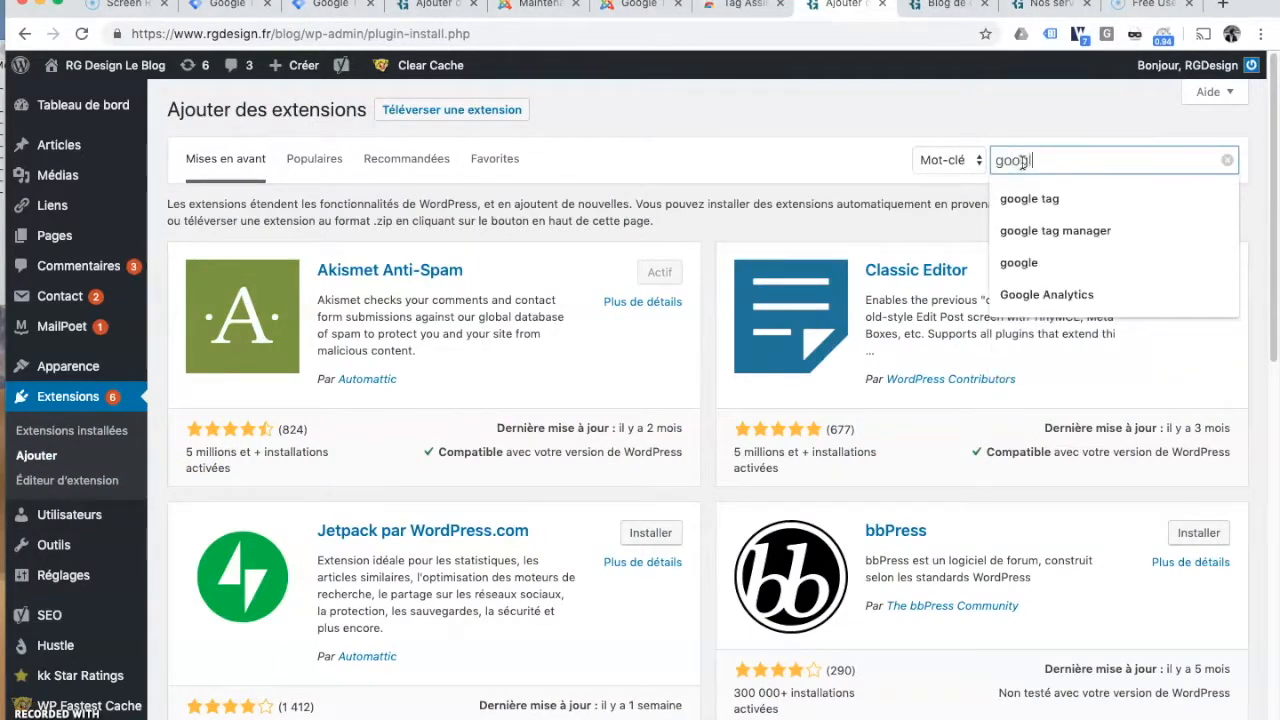
{"action": "type", "text": "e tag mana"}
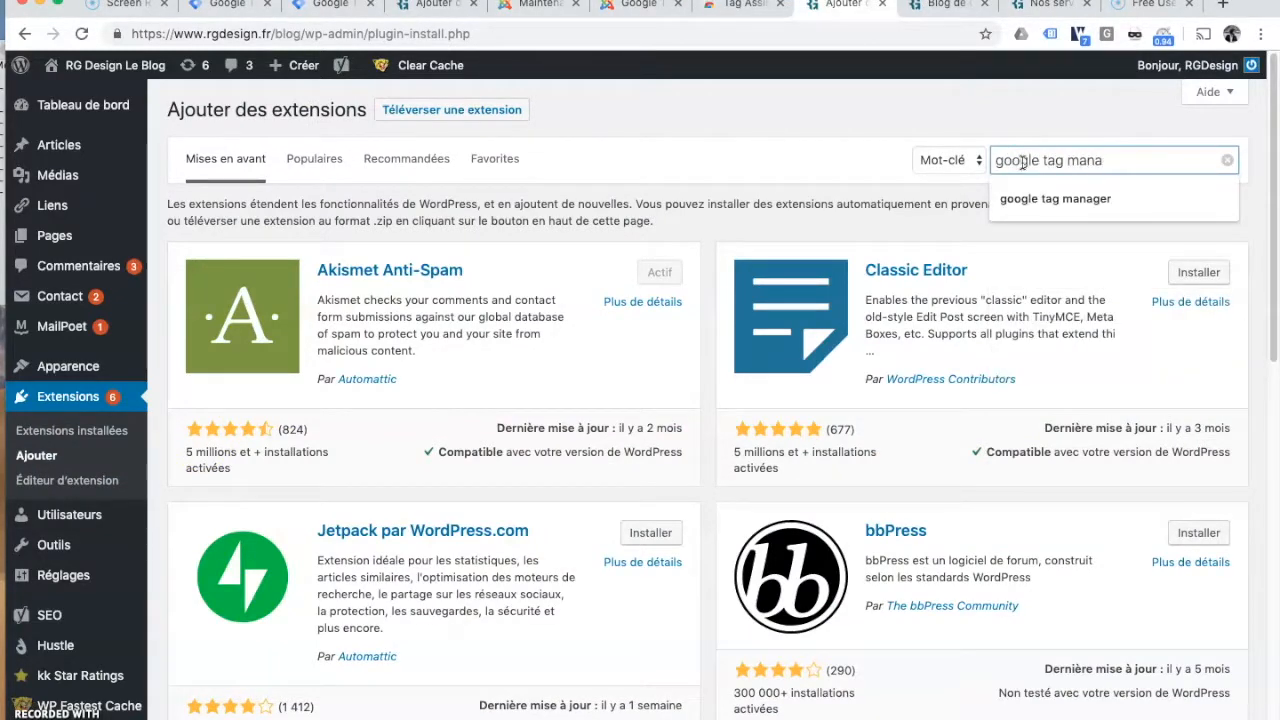
{"action": "type", "text": "ger"}
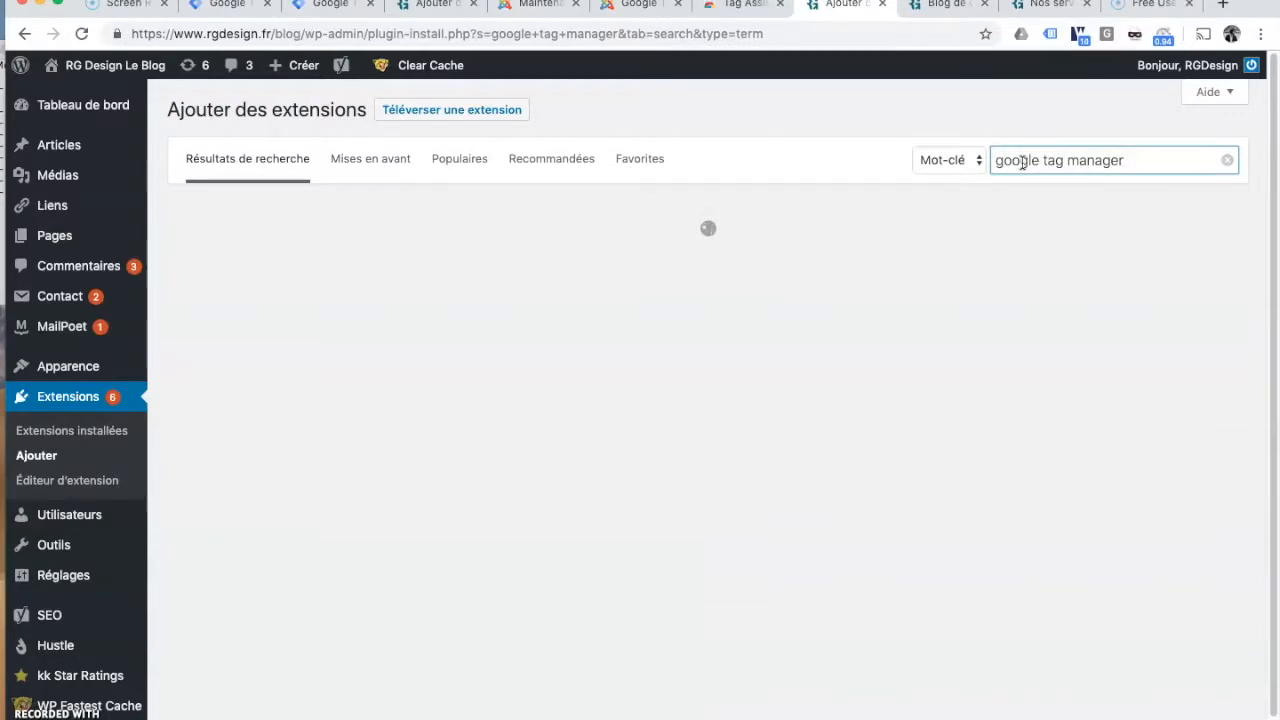
Install and activate the Google Tag Manager extension that enables it on all pages, and open its settings page.
{"action": "scroll", "coordinate": [857, 205], "scroll_direction": "down", "scroll_amount": 4}
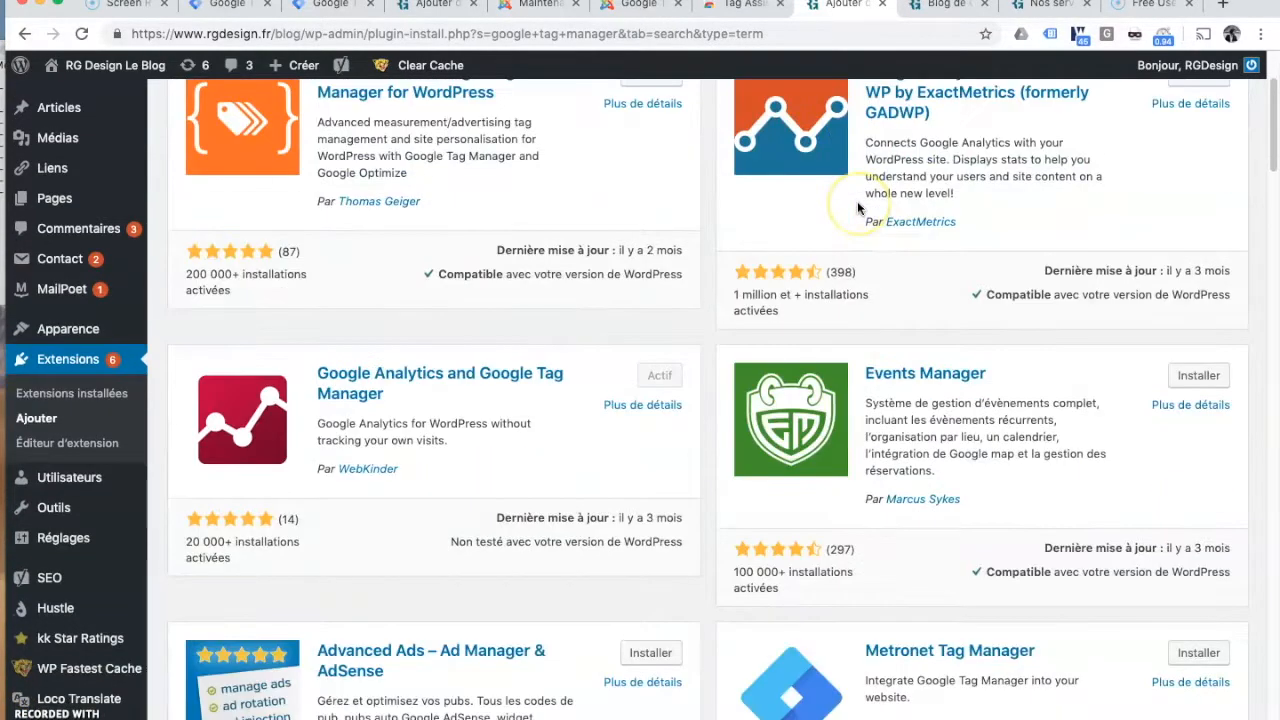
{"action": "scroll", "coordinate": [857, 205], "scroll_direction": "down", "scroll_amount": 10}
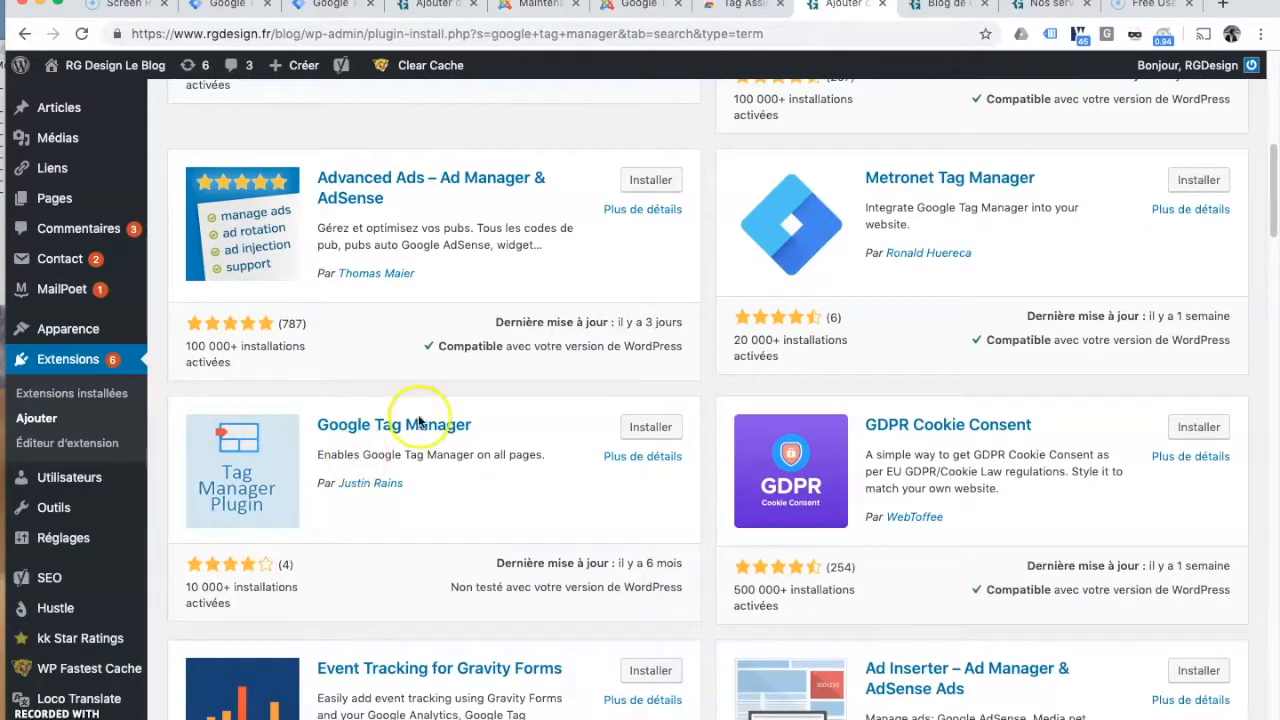
{"action": "left_click", "coordinate": [660, 430]}
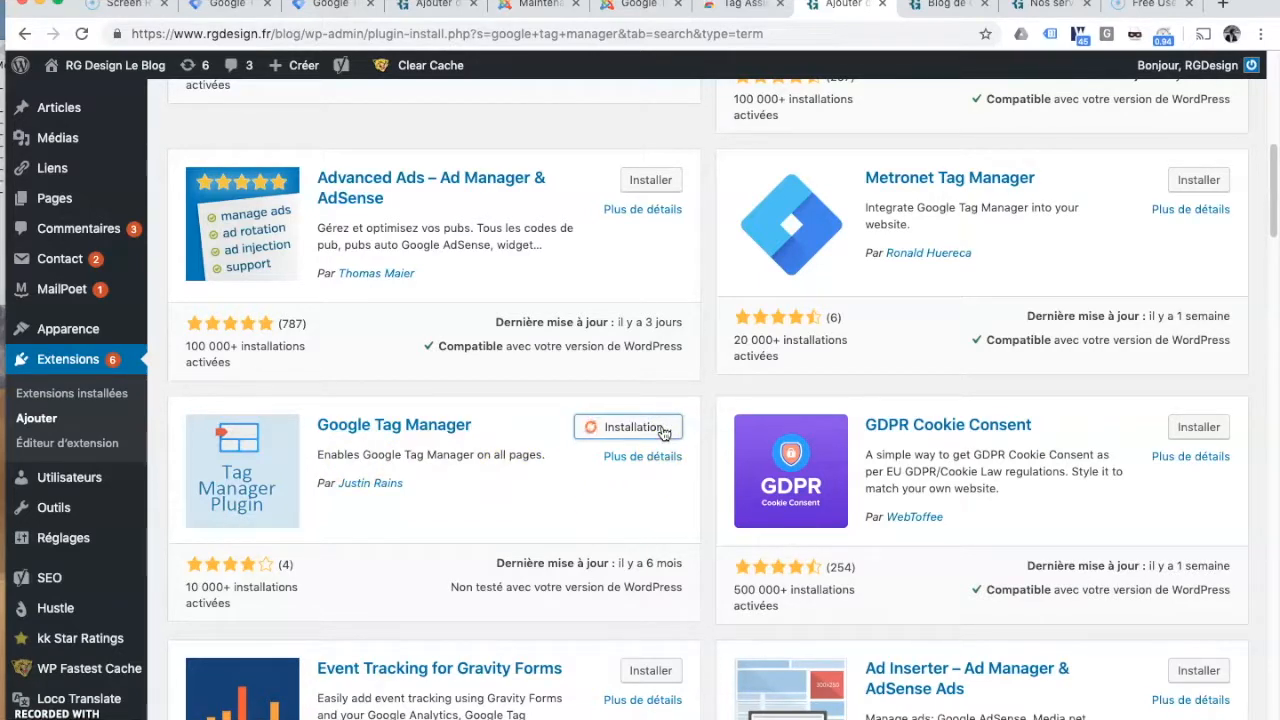
{"action": "left_click", "coordinate": [656, 430]}
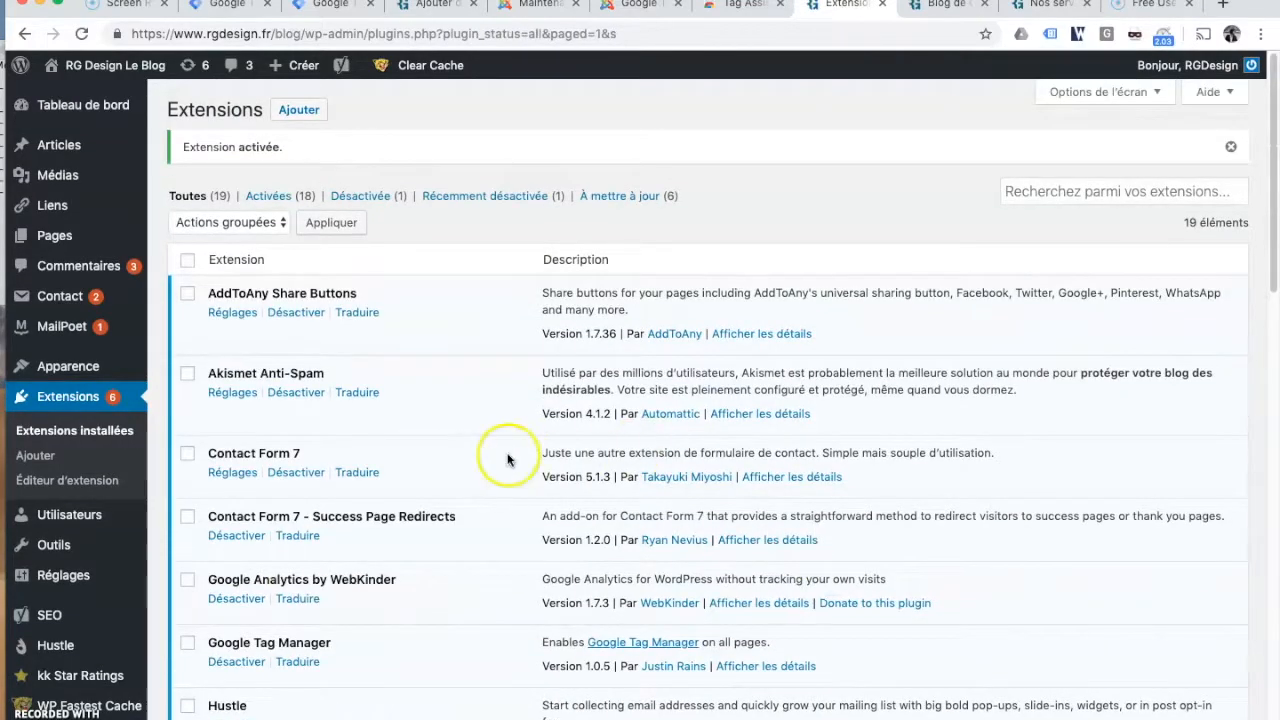
{"action": "mouse_move", "coordinate": [97, 588]}
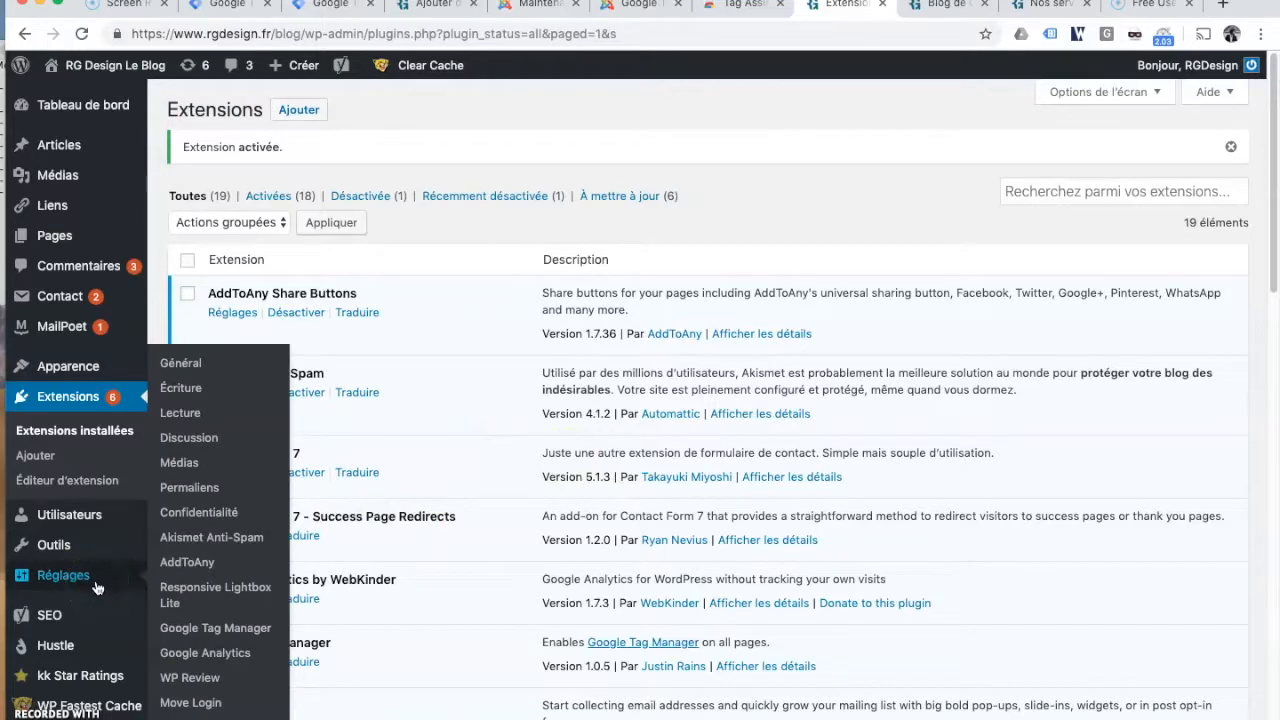
{"action": "left_click", "coordinate": [214, 630]}
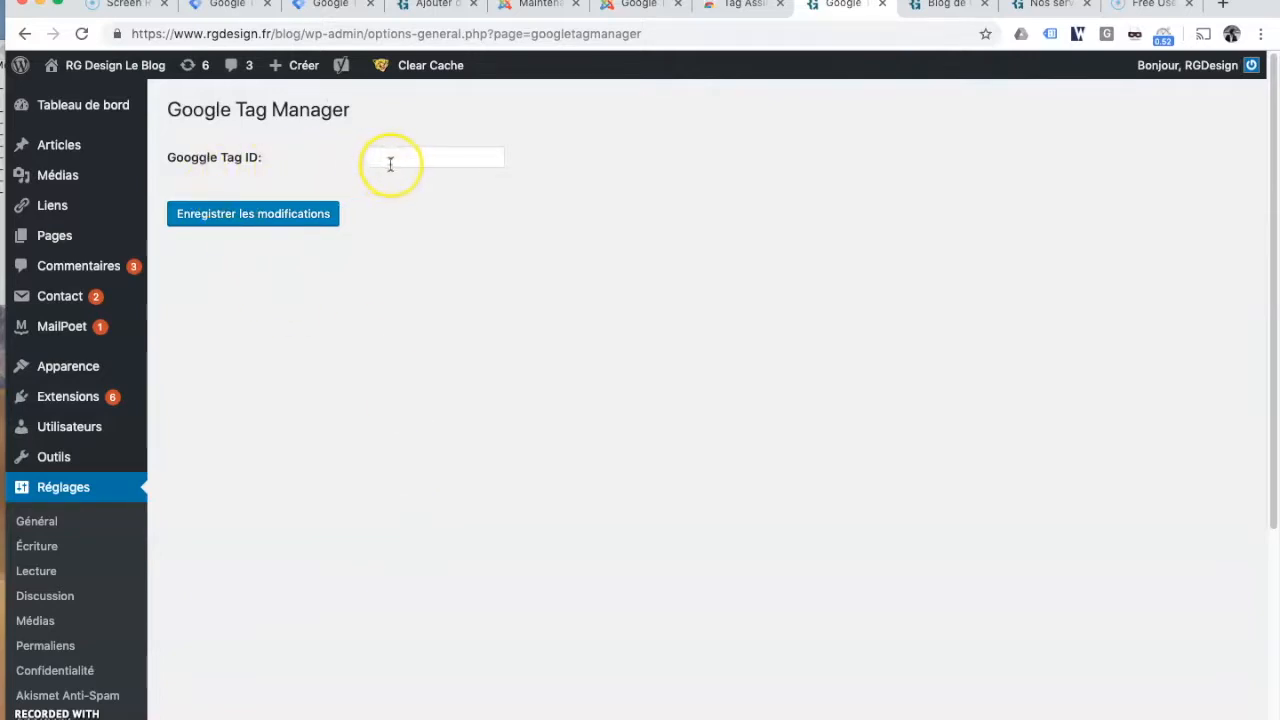
{"action": "left_click", "coordinate": [398, 157]}
{"action": "type", "text": "UA-1613874-1"}
{"action": "key", "text": "super+a"}
{"action": "key", "text": "BackSpace"}
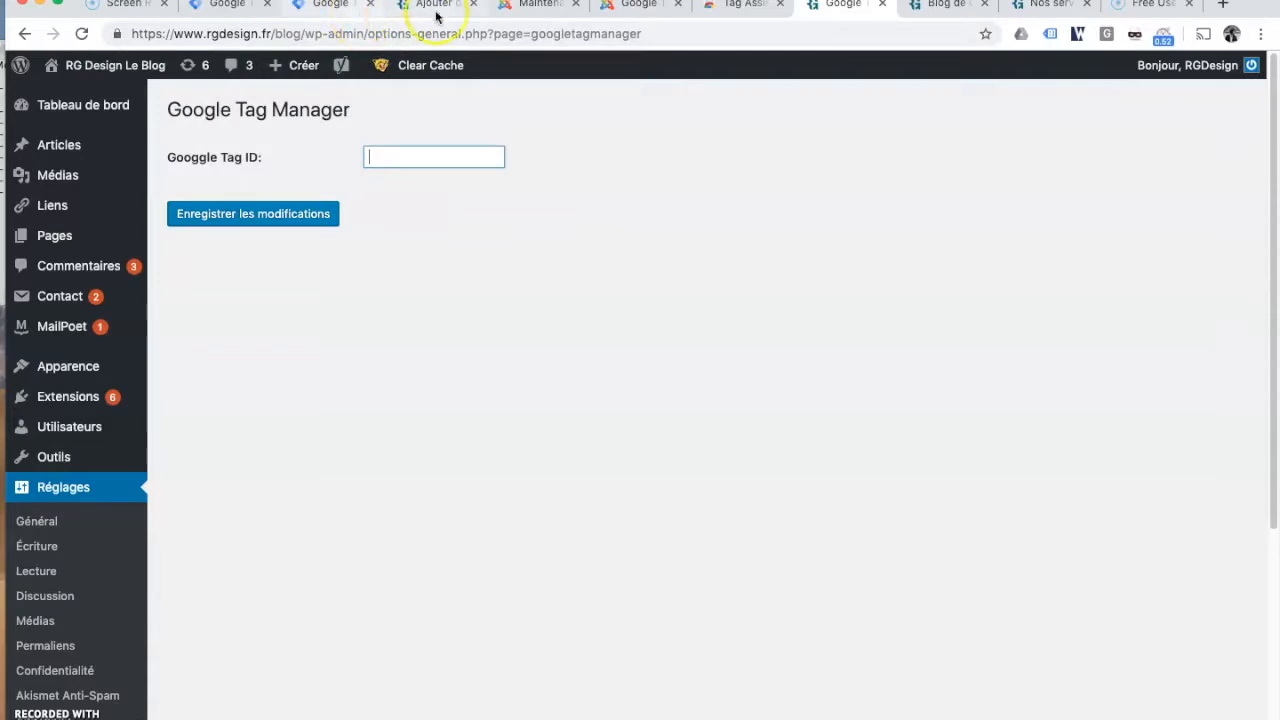
Look up the container ID in Tag Manager's installation code, enter GTM-NTDHRL2 as the blog's Google Tag ID, and save the settings.
{"action": "left_click", "coordinate": [340, 8]}
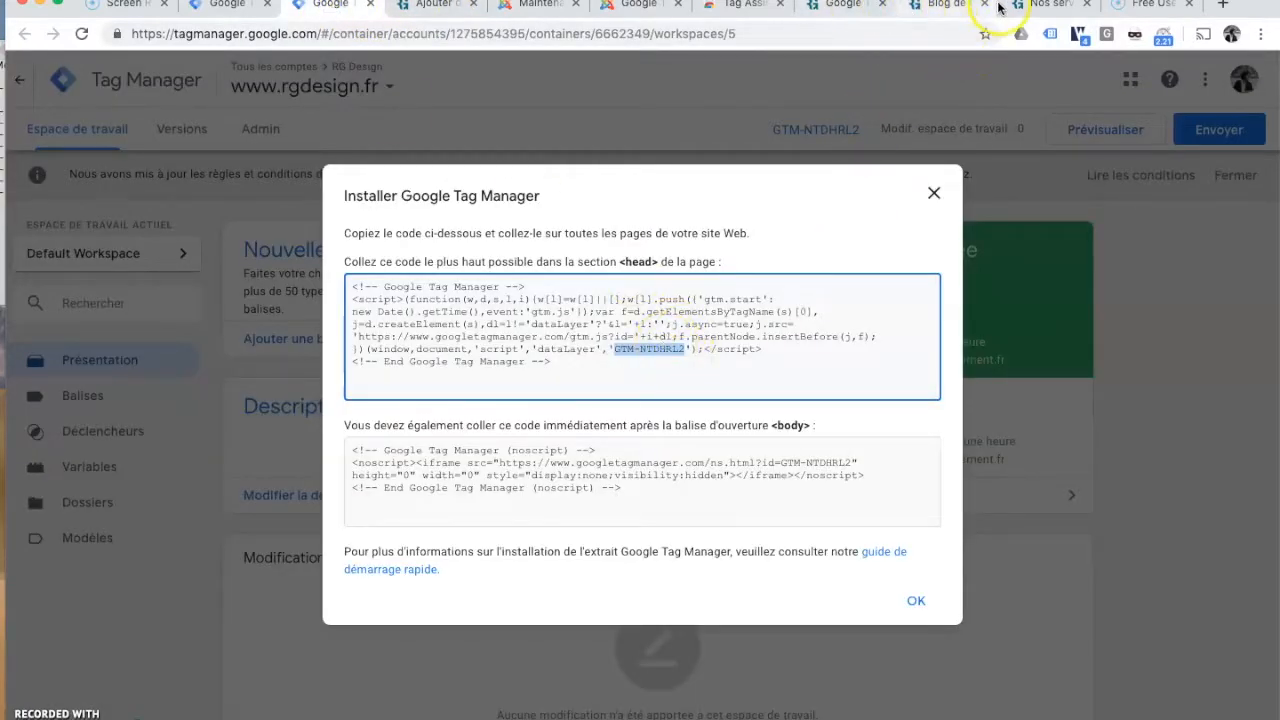
{"action": "left_click", "coordinate": [955, 8]}
{"action": "left_click", "coordinate": [845, 8]}
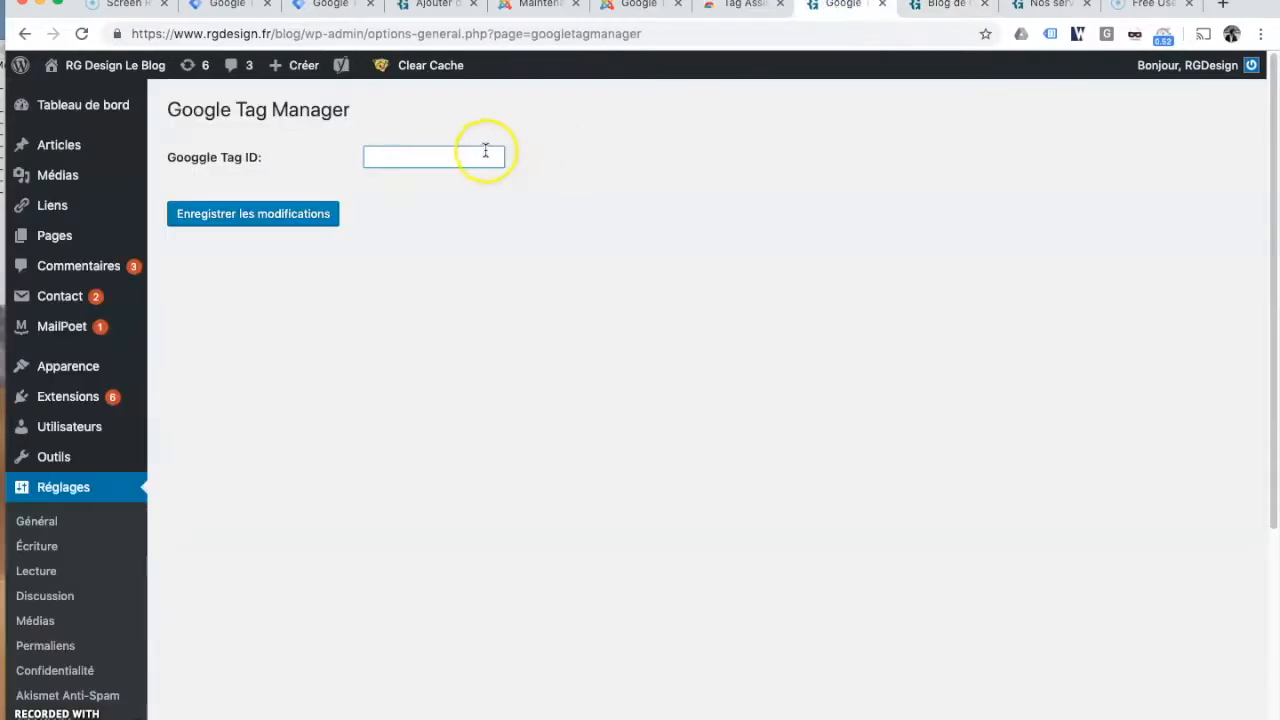
{"action": "type", "text": "GTM-NTDHRL2"}
{"action": "left_click", "coordinate": [509, 116]}
{"action": "left_click", "coordinate": [286, 219]}
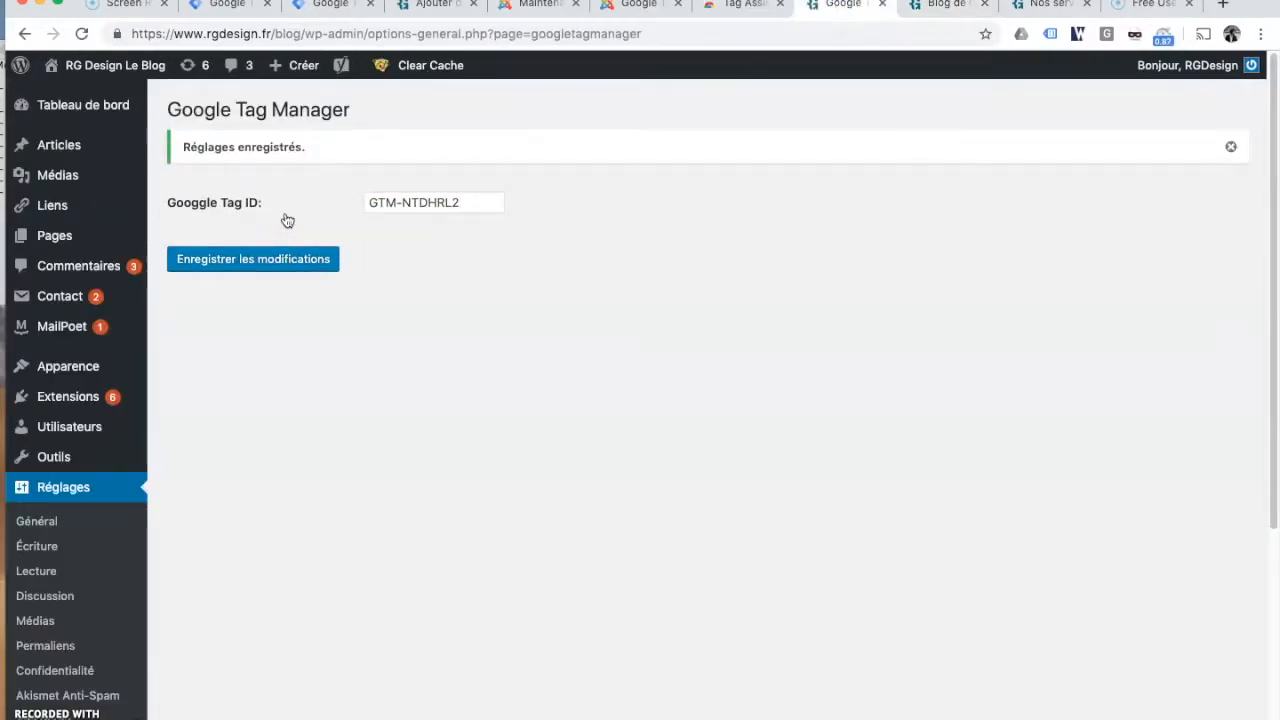
Return to the blog page and clear its WordPress cache.
{"action": "left_click", "coordinate": [942, 9]}
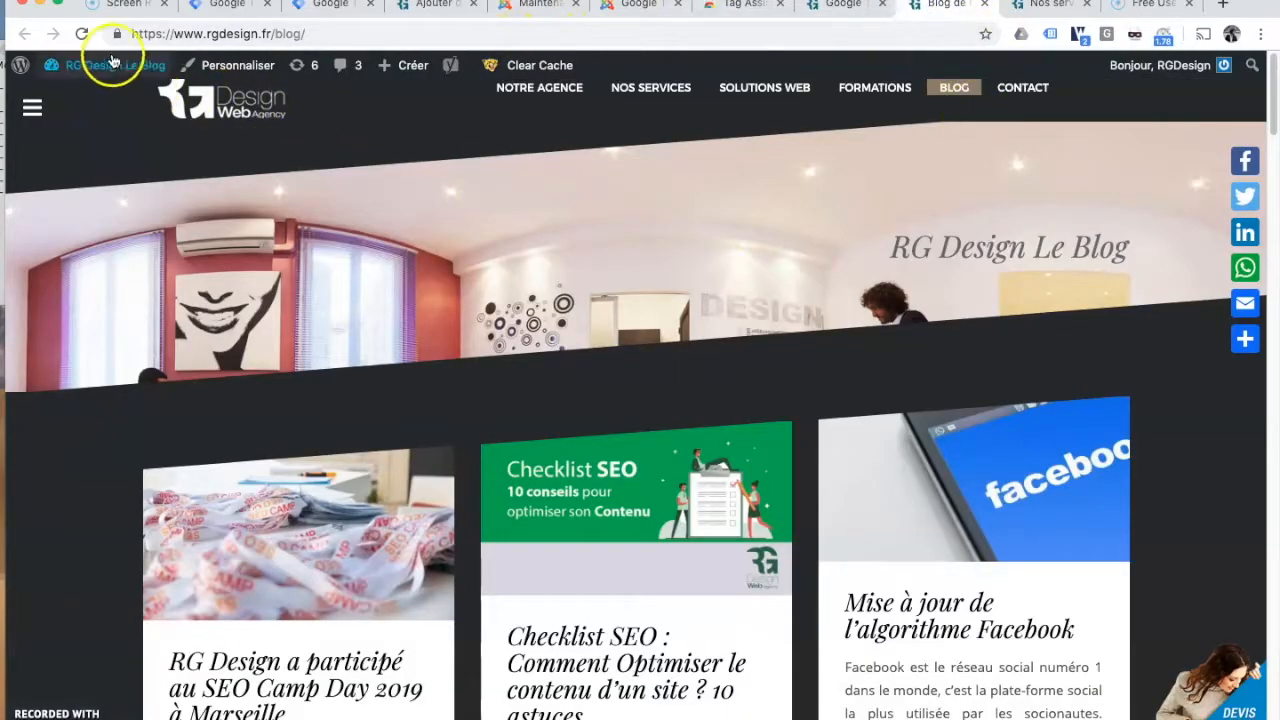
{"action": "mouse_move", "coordinate": [529, 63]}
{"action": "left_click", "coordinate": [515, 96]}
{"action": "left_click", "coordinate": [516, 119]}
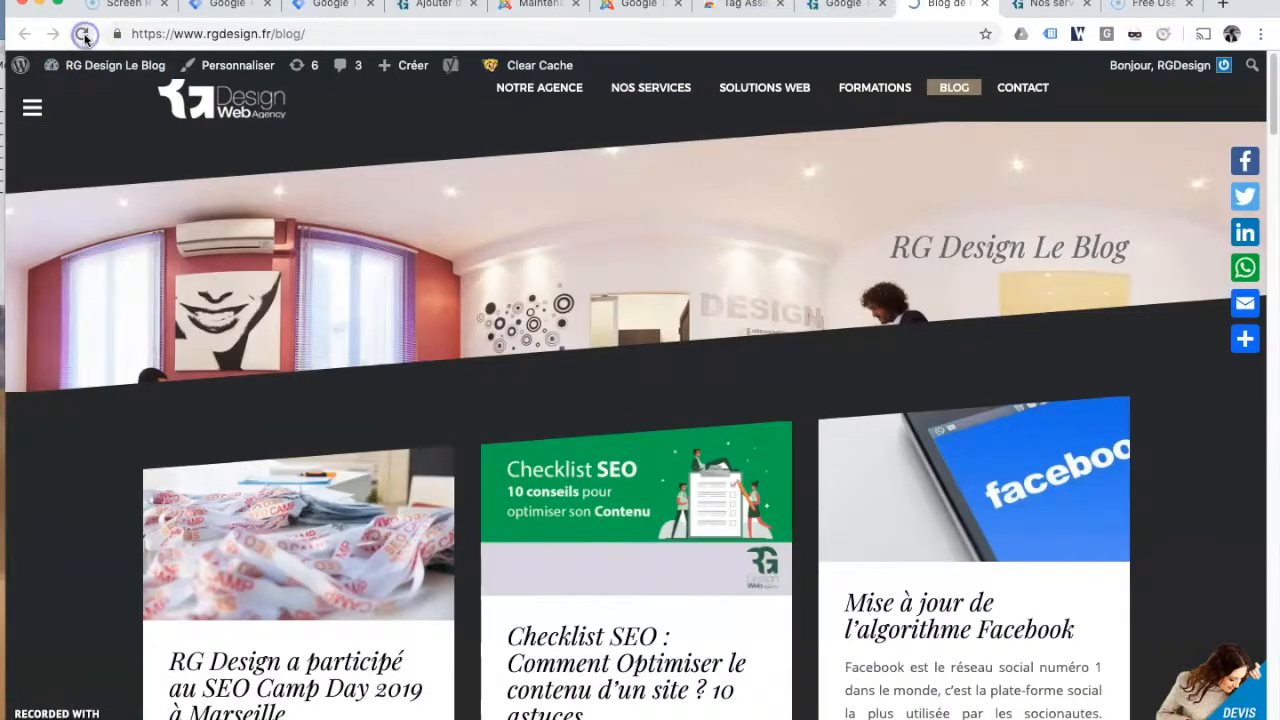
Reload the blog page, examine its tags with Google Tag Assistant, and close the results.
{"action": "left_click", "coordinate": [84, 36]}
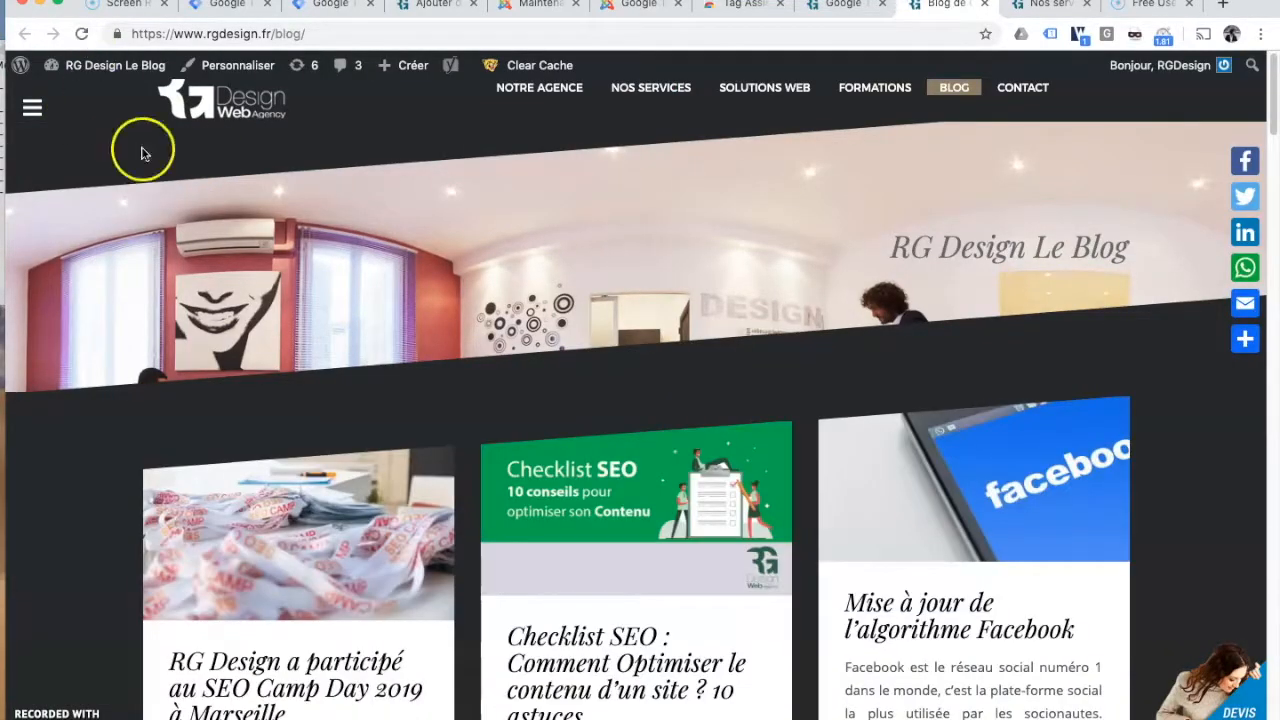
{"action": "left_click", "coordinate": [1052, 36]}
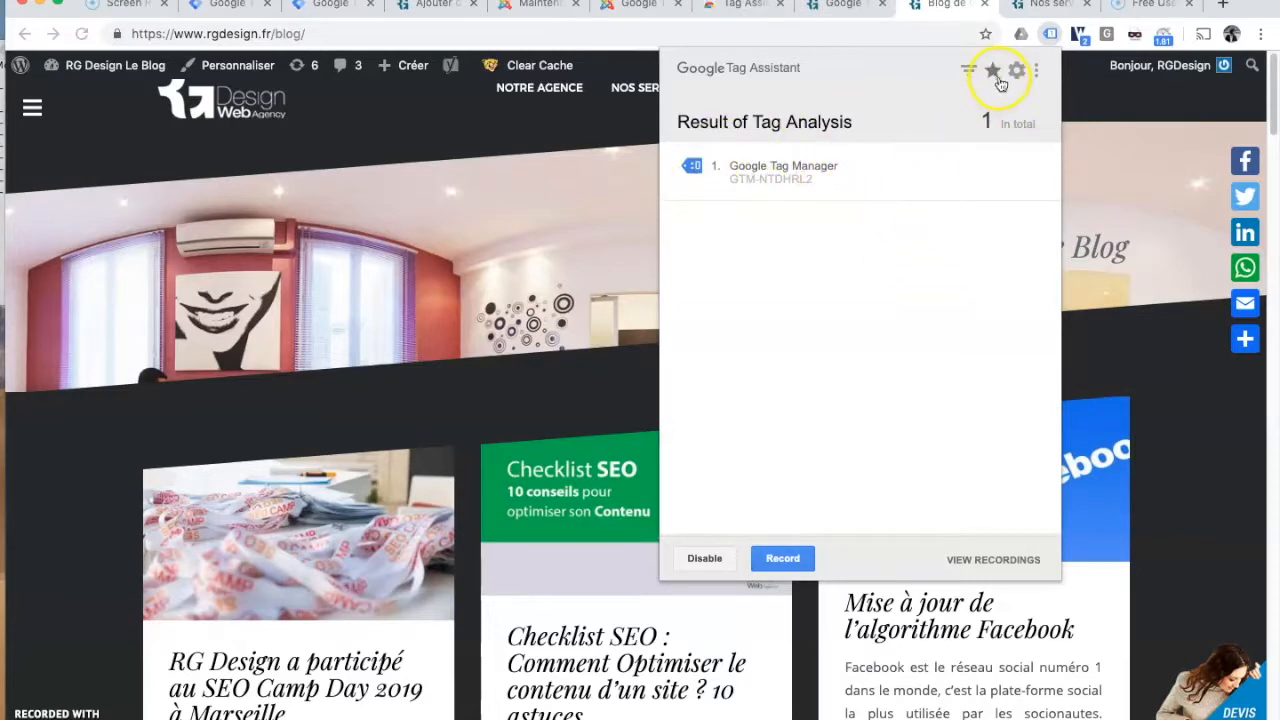
{"action": "left_click", "coordinate": [948, 6]}
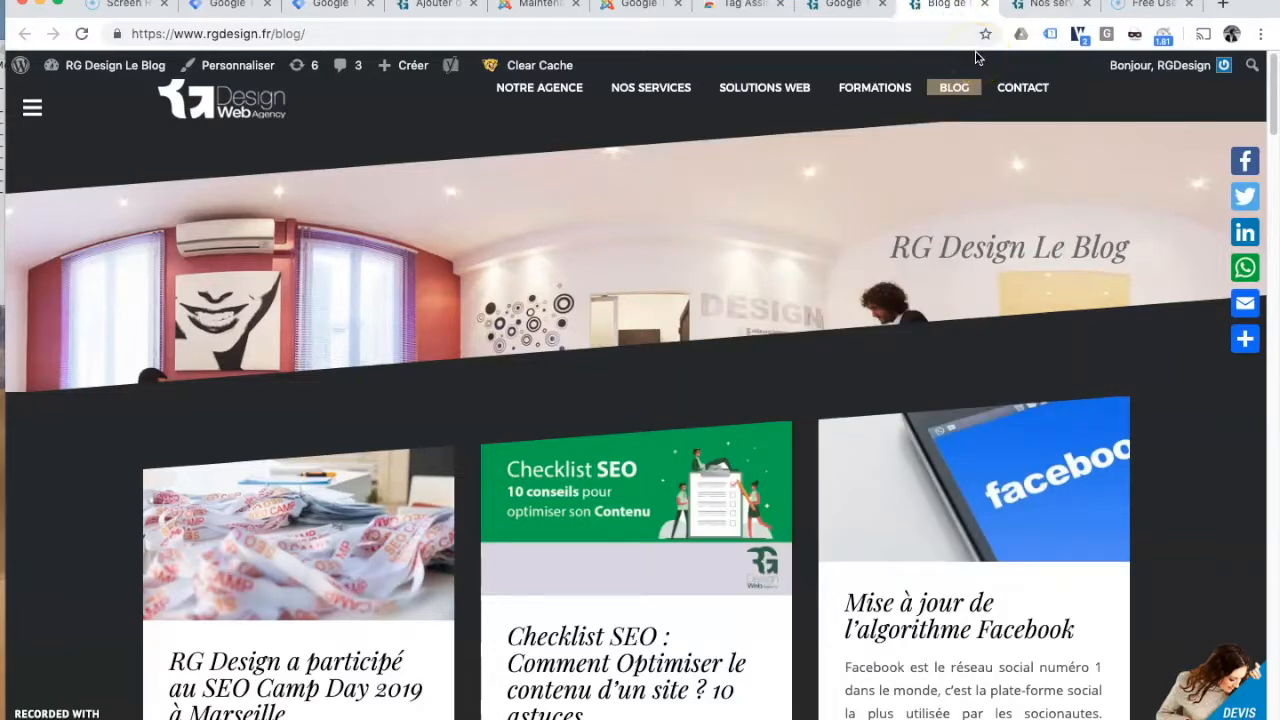